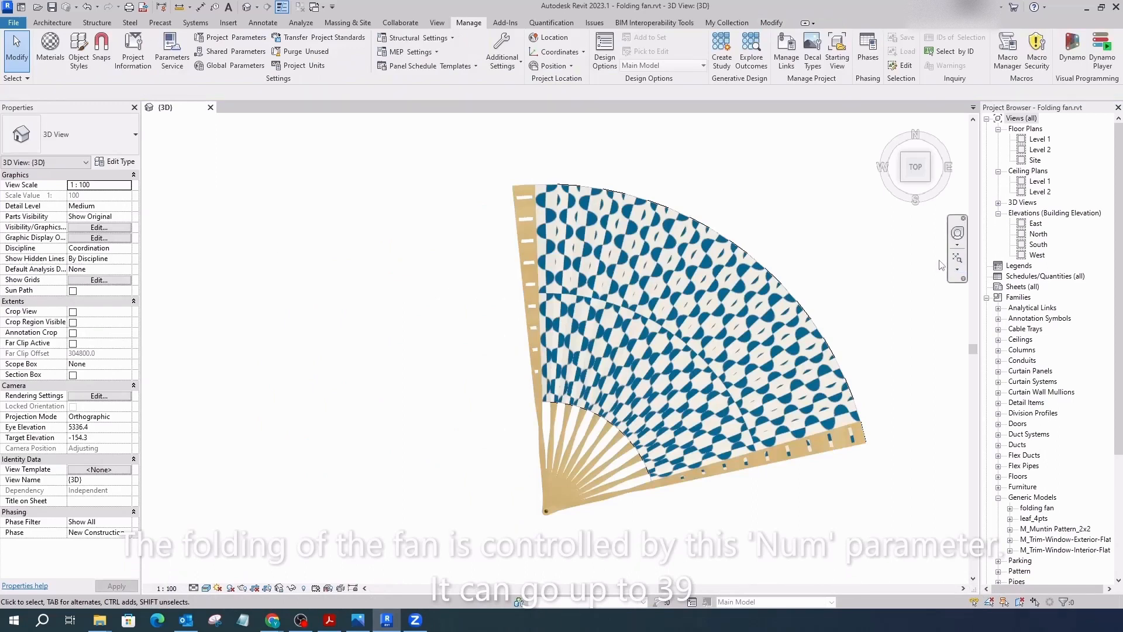
Select the folding fan in the 3D view and examine its folds from different angles.
{"action": "left_click", "coordinate": [669, 213]}
{"action": "middle_click_drag", "start_coordinate": [669, 316], "coordinate": [567, 433], "text": "shift"}
{"action": "scroll", "coordinate": [567, 434], "scroll_direction": "down", "scroll_amount": 3}
{"action": "scroll", "coordinate": [516, 532], "scroll_direction": "up", "scroll_amount": 5}
{"action": "middle_click_drag", "start_coordinate": [581, 521], "coordinate": [615, 438], "text": "shift"}
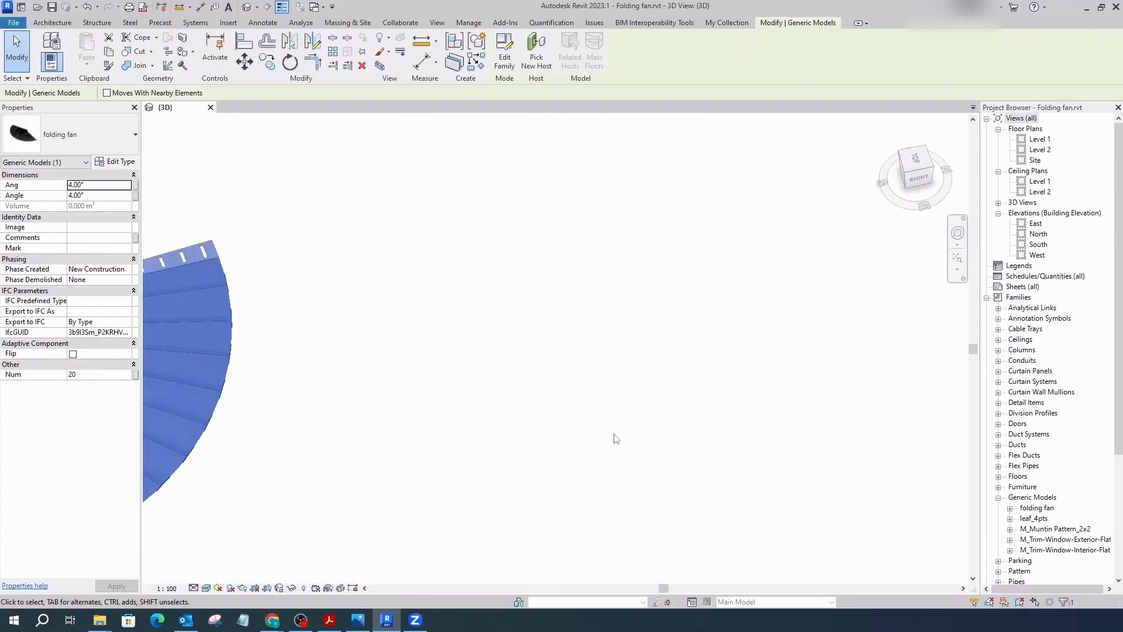
{"action": "scroll", "coordinate": [614, 438], "scroll_direction": "down", "scroll_amount": 3}
{"action": "scroll", "coordinate": [424, 485], "scroll_direction": "up", "scroll_amount": 6}
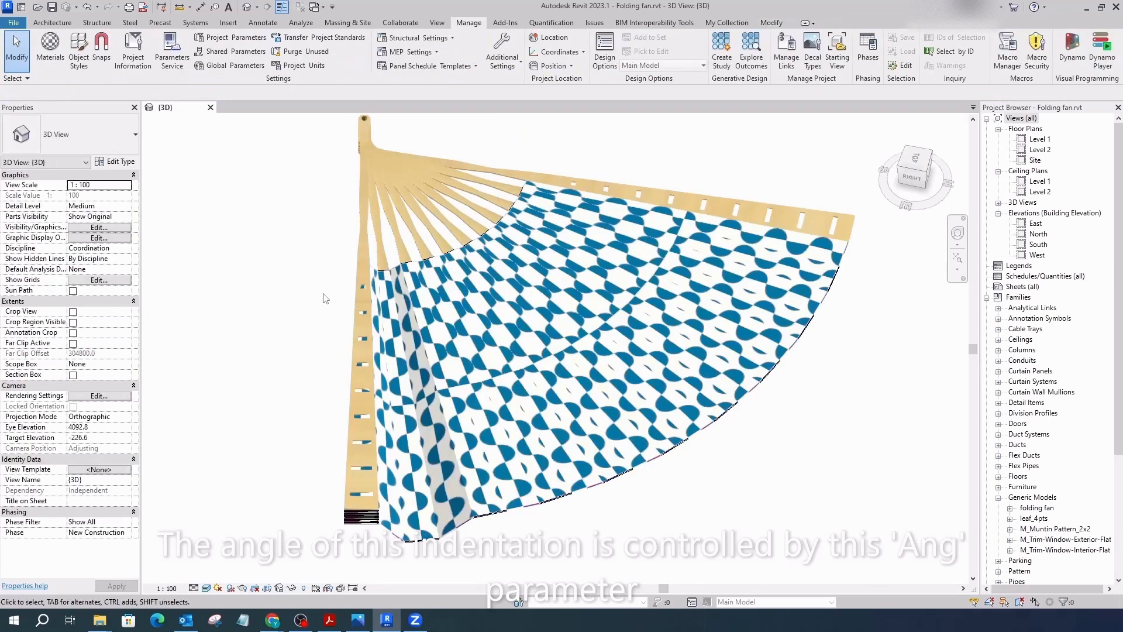
Open the selected folding fan further by raising its Num parameter to 20, 21, 23 and finally 24.
{"action": "left_click", "coordinate": [354, 306]}
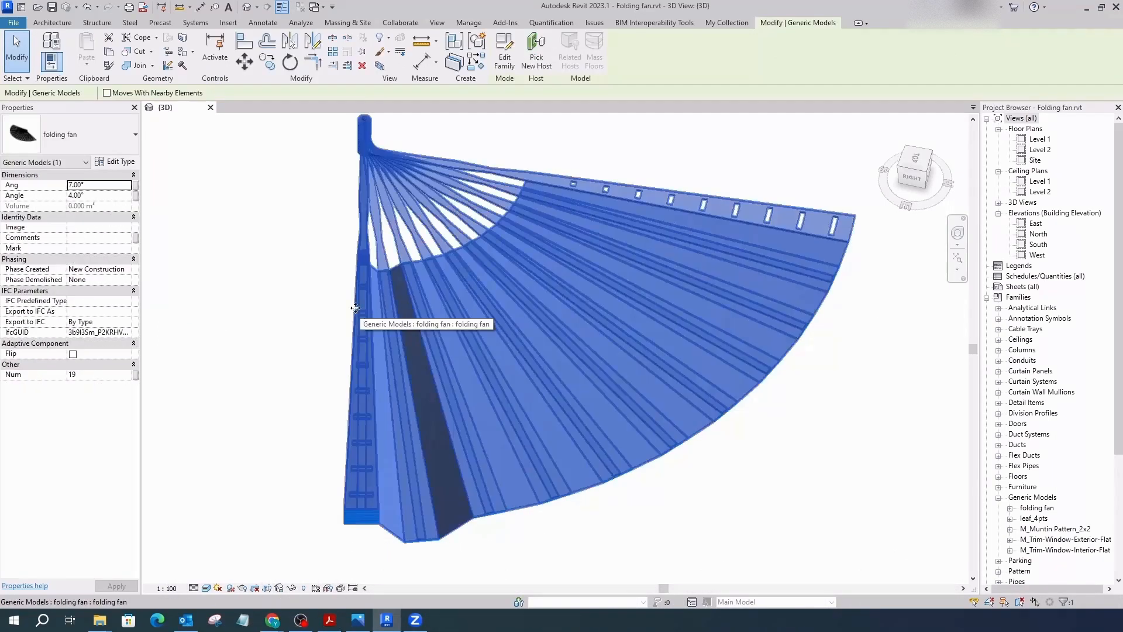
{"action": "left_click", "coordinate": [101, 376]}
{"action": "type", "text": "2"}
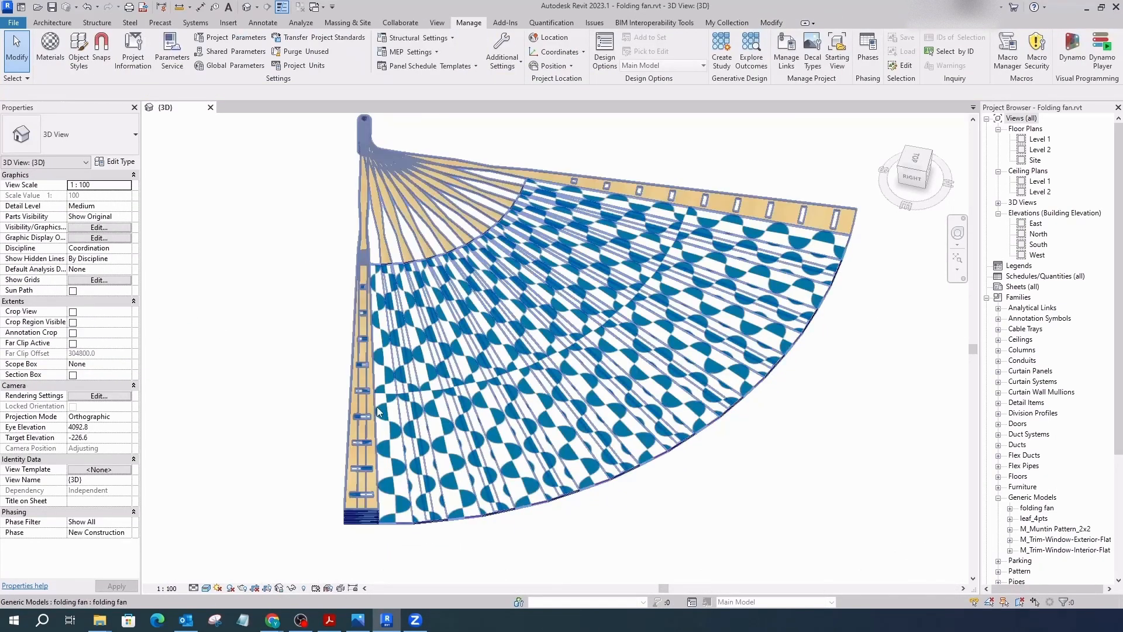
{"action": "type", "text": "0"}
{"action": "key", "text": "Return"}
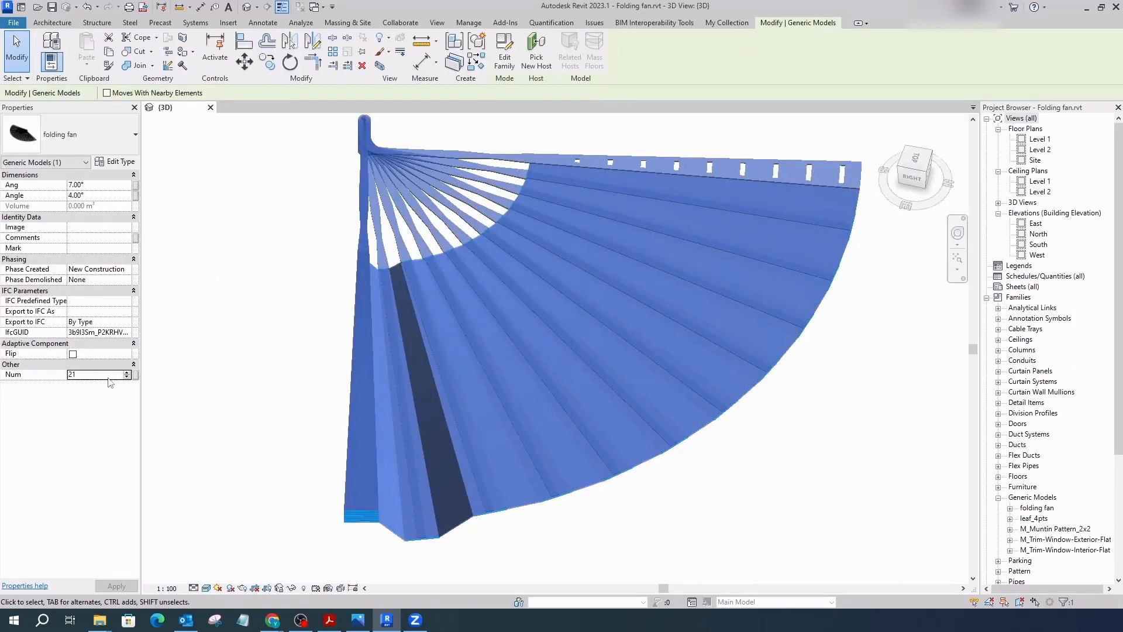
{"action": "key", "text": "Return"}
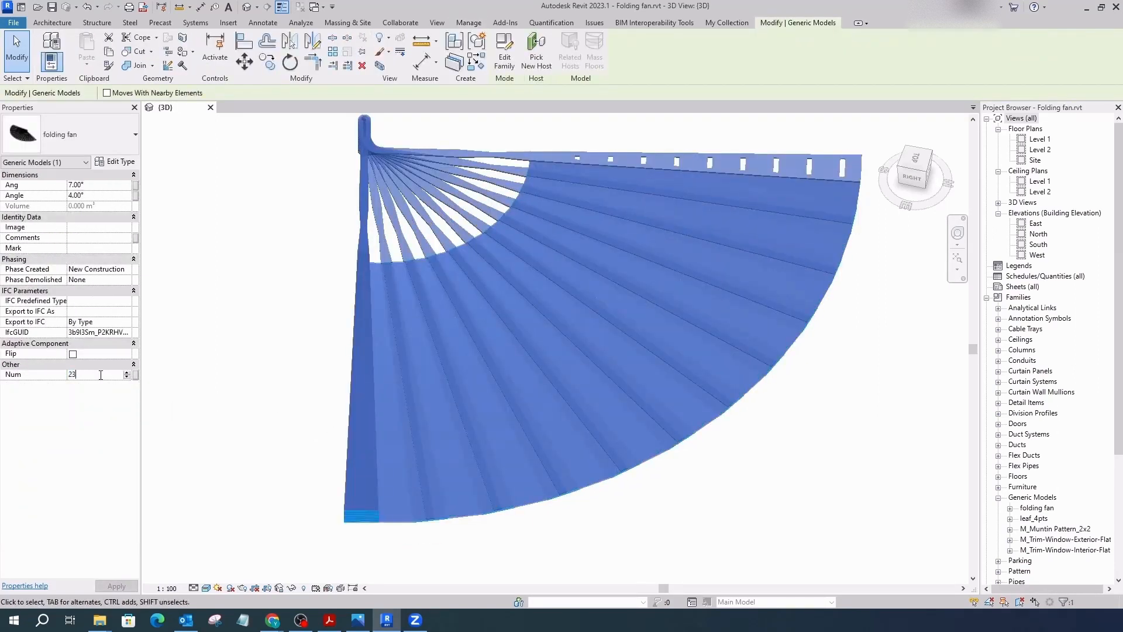
{"action": "key", "text": "Return"}
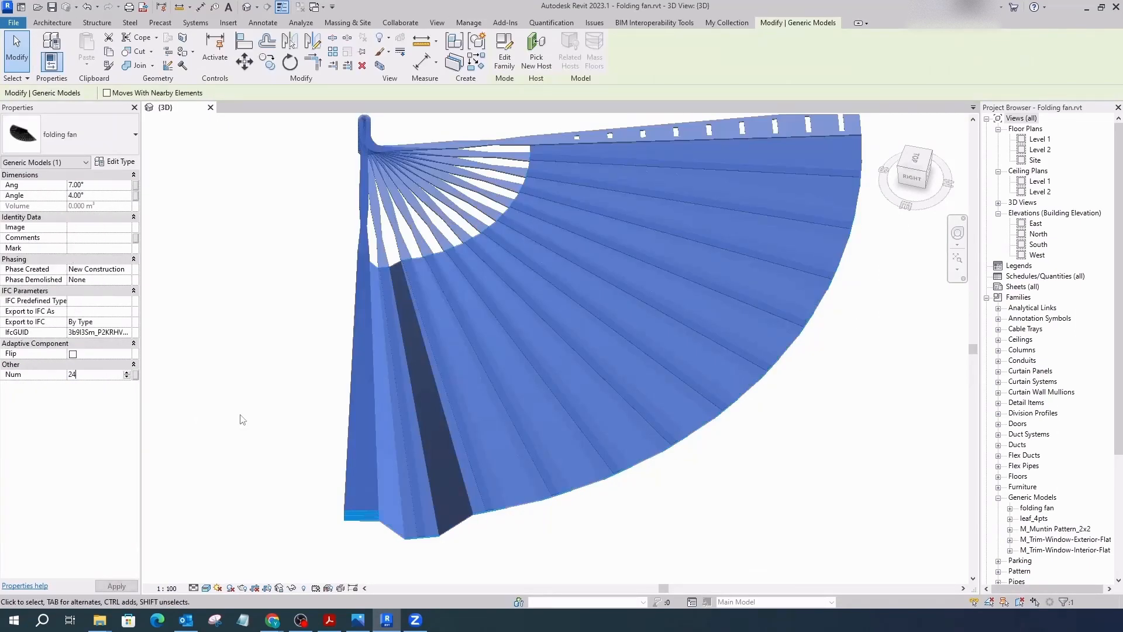
{"action": "key", "text": "Return"}
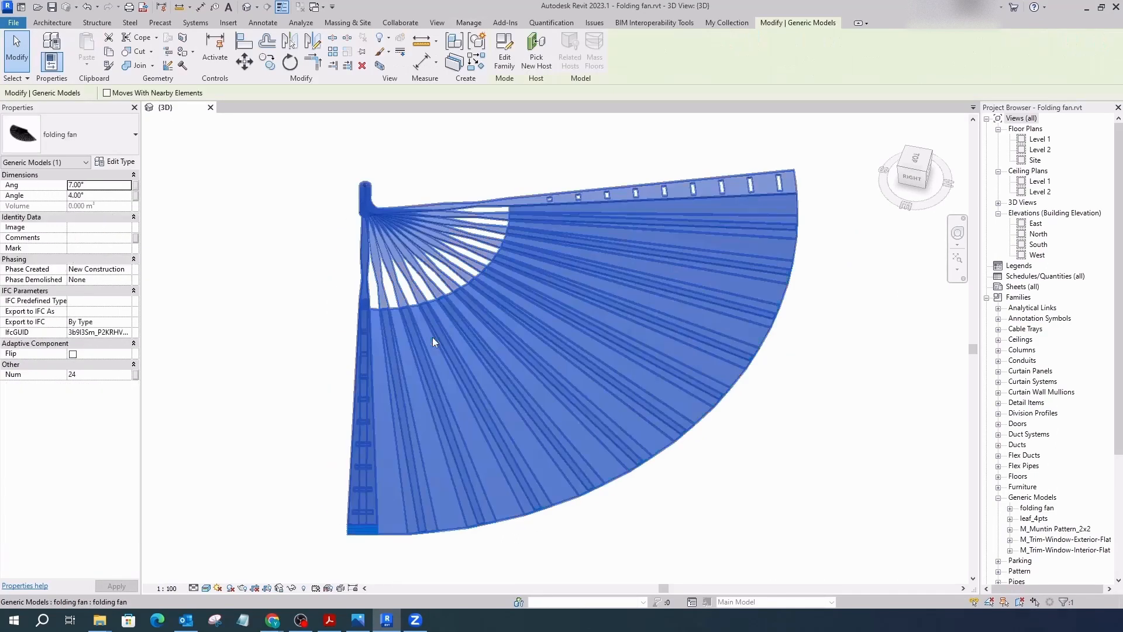
Open the folding fan family for editing and examine the properties of its nested ribs component.
{"action": "left_click", "coordinate": [504, 57]}
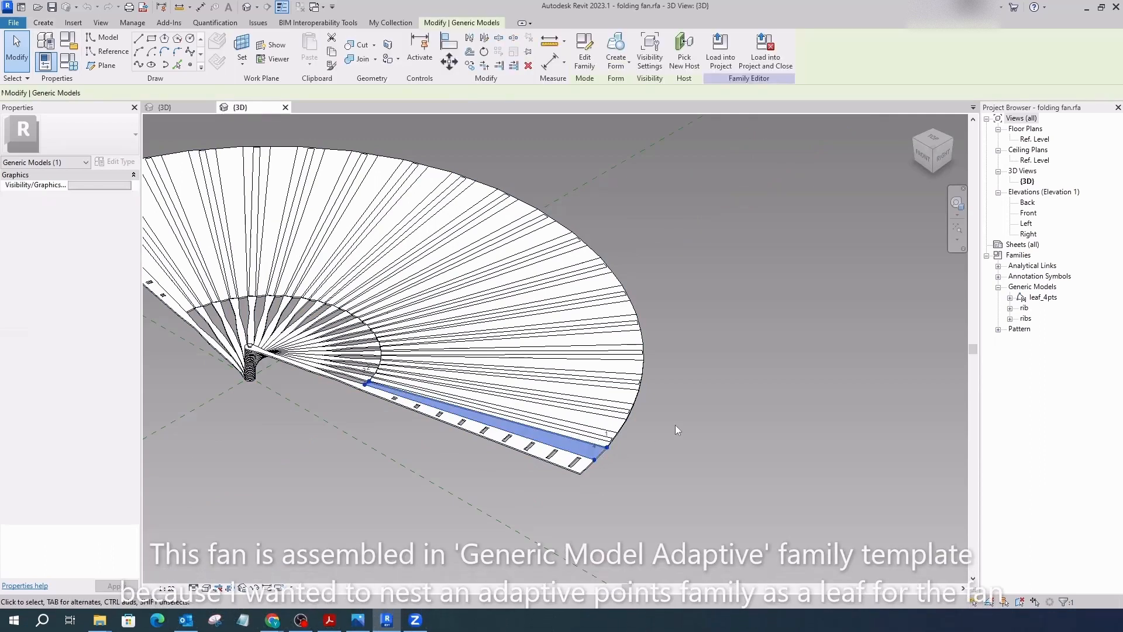
{"action": "middle_click_drag", "start_coordinate": [675, 430], "coordinate": [306, 456], "text": "shift"}
{"action": "scroll", "coordinate": [541, 449], "scroll_direction": "down", "scroll_amount": 10}
{"action": "scroll", "coordinate": [429, 275], "scroll_direction": "up", "scroll_amount": 10}
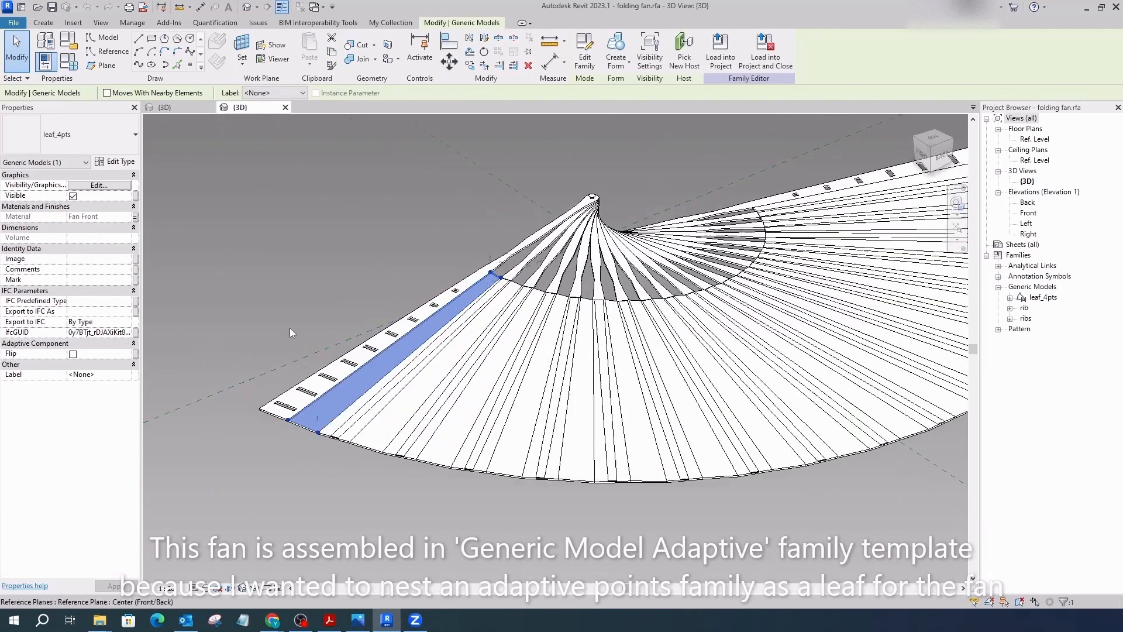
{"action": "left_click", "coordinate": [275, 413]}
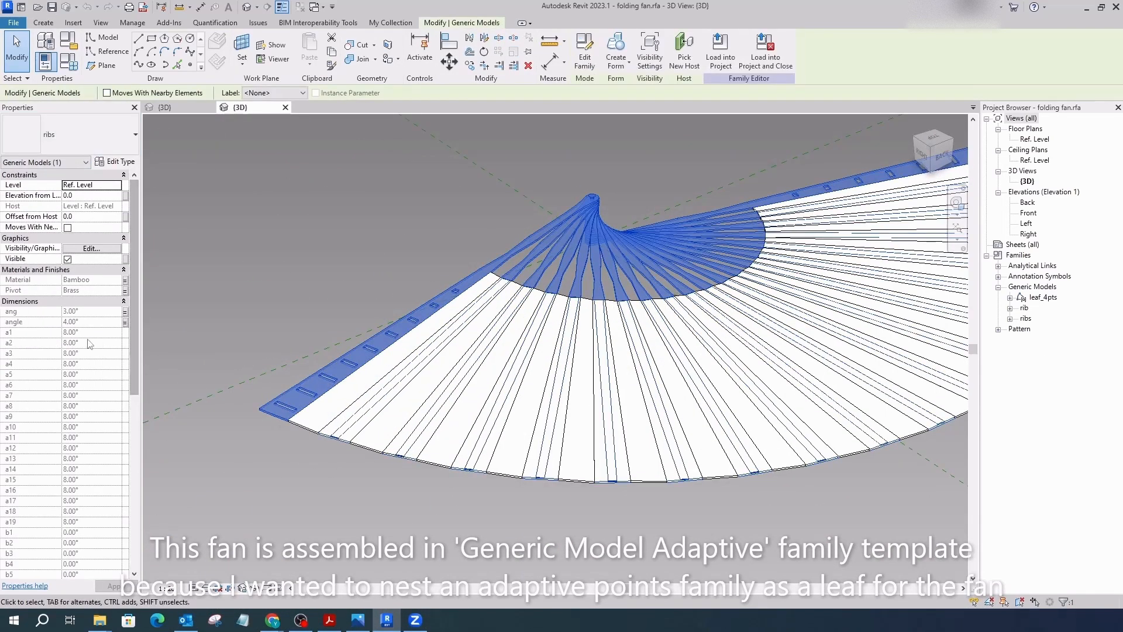
{"action": "scroll", "coordinate": [89, 344], "scroll_direction": "down", "scroll_amount": 10}
{"action": "left_click", "coordinate": [223, 250]}
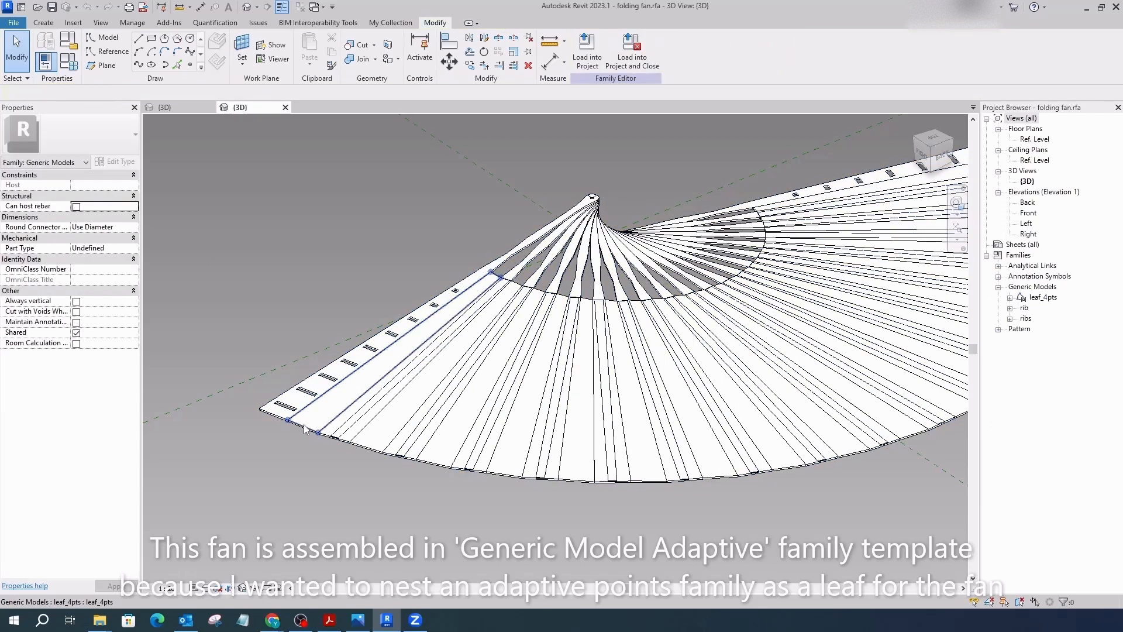
Open the nested leaf_4pts family and examine the reference lines and surface built on its four adaptive points.
{"action": "left_click", "coordinate": [445, 312]}
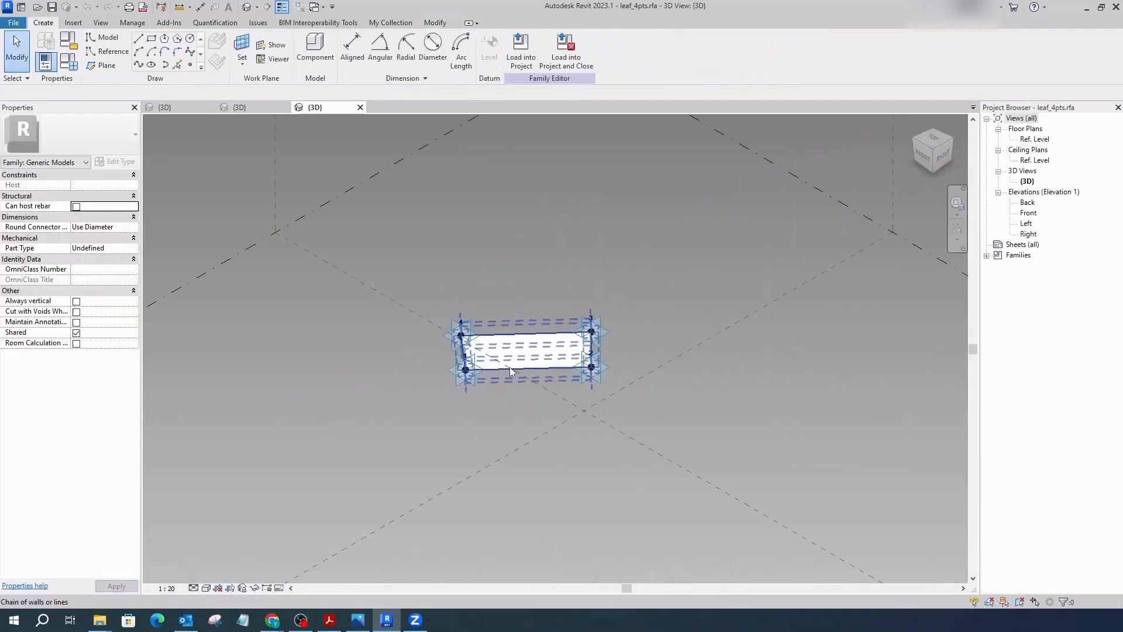
{"action": "scroll", "coordinate": [510, 367], "scroll_direction": "up", "scroll_amount": 3}
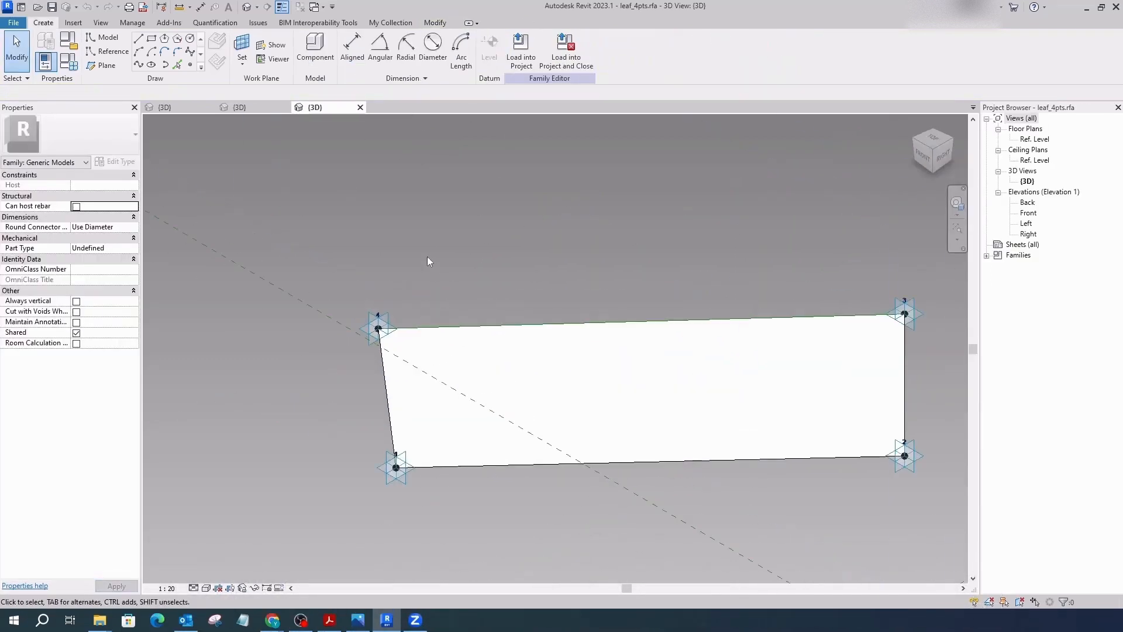
{"action": "scroll", "coordinate": [427, 257], "scroll_direction": "down", "scroll_amount": 1}
{"action": "left_click", "coordinate": [443, 314]}
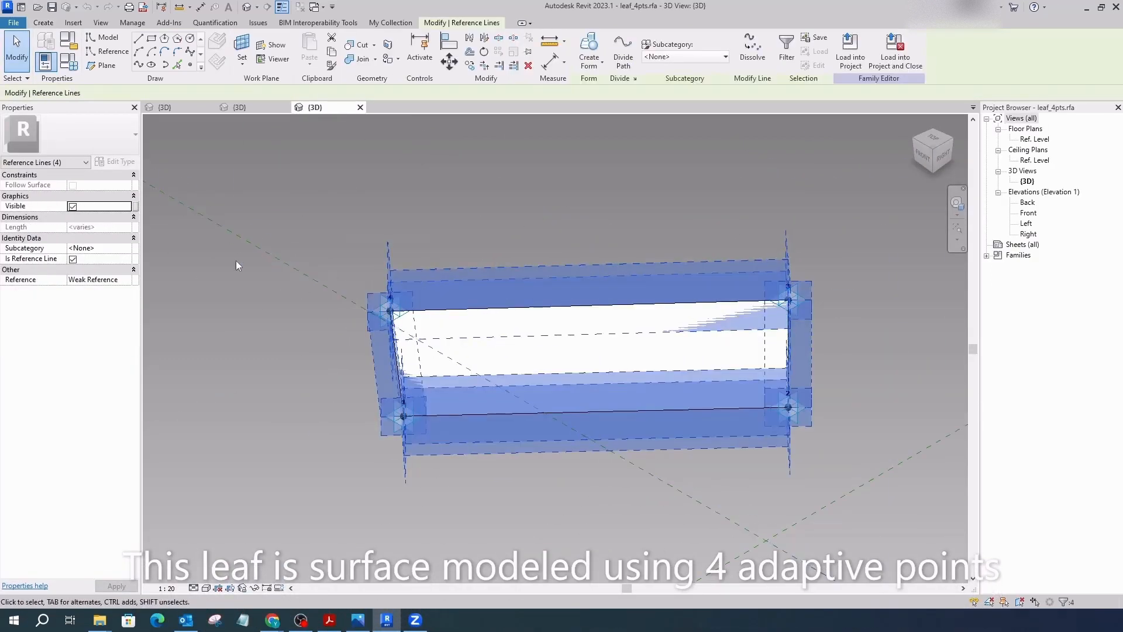
{"action": "left_click", "coordinate": [202, 308]}
{"action": "left_click", "coordinate": [449, 318]}
Check the leaf surface's associated material parameter and the family's parameter list, leaving them as they are.
{"action": "left_click", "coordinate": [135, 217]}
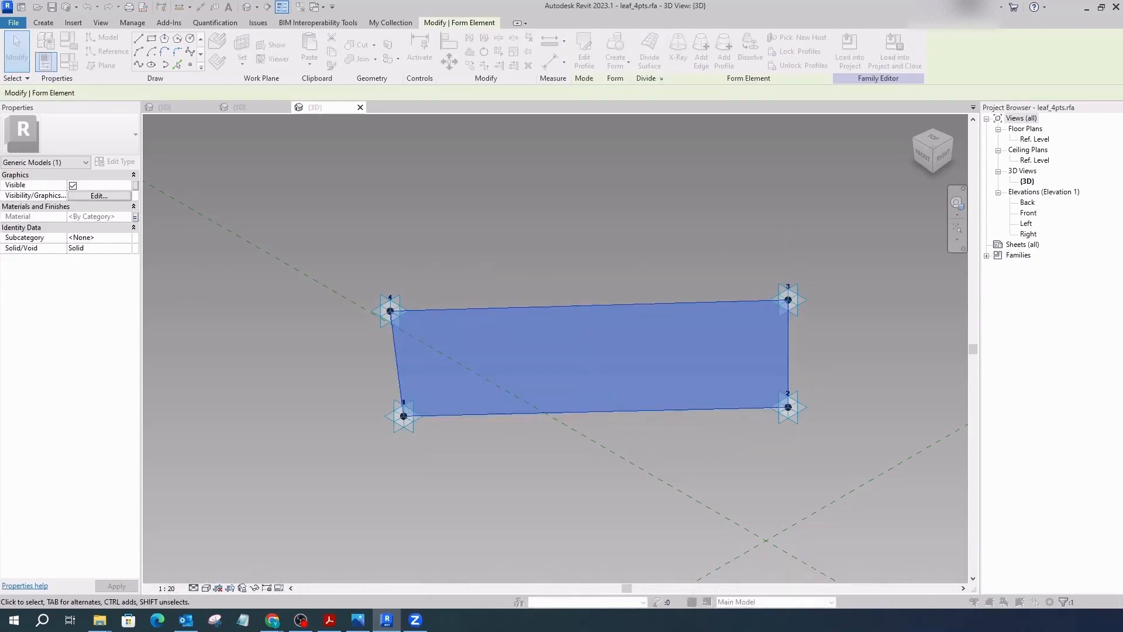
{"action": "left_click", "coordinate": [277, 394]}
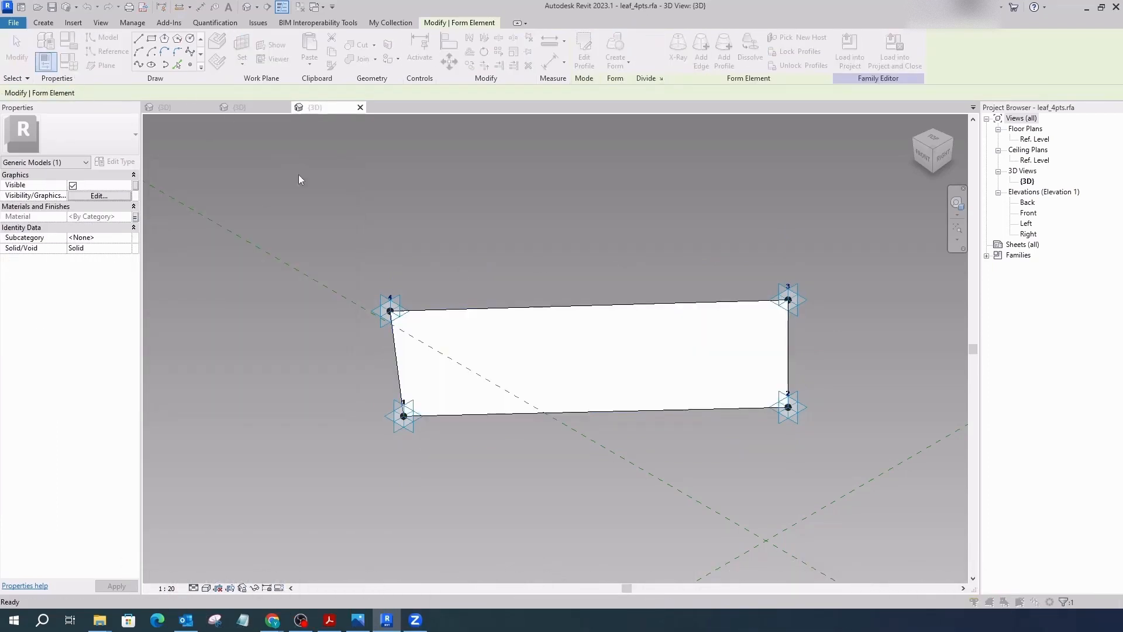
{"action": "left_click_drag", "start_coordinate": [384, 96], "coordinate": [481, 71]}
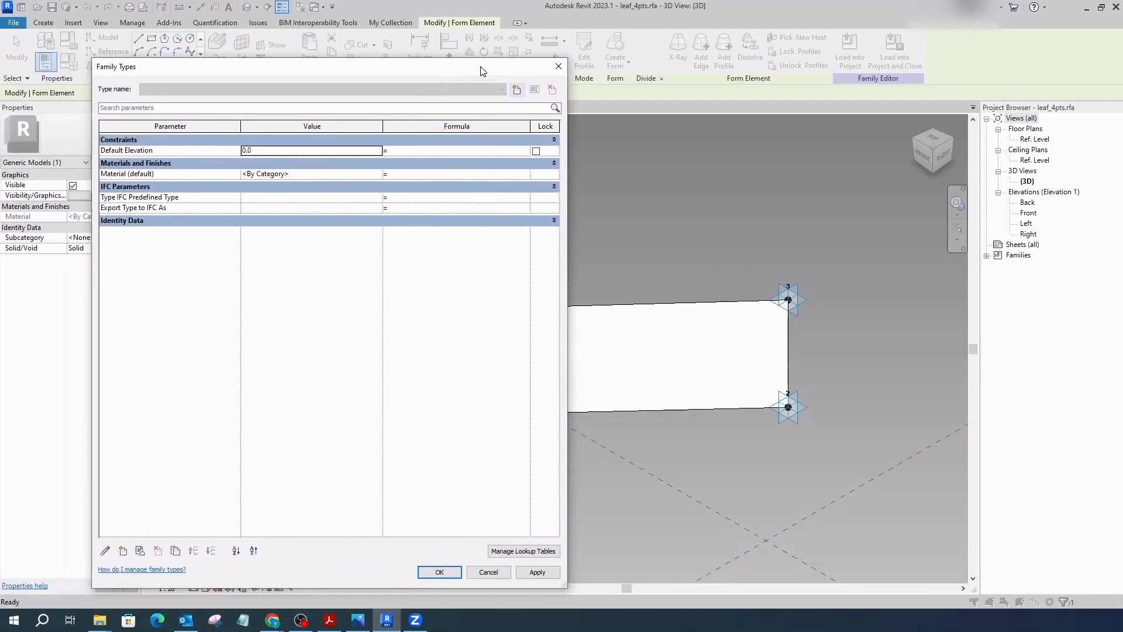
{"action": "left_click", "coordinate": [559, 66]}
{"action": "left_click", "coordinate": [529, 213]}
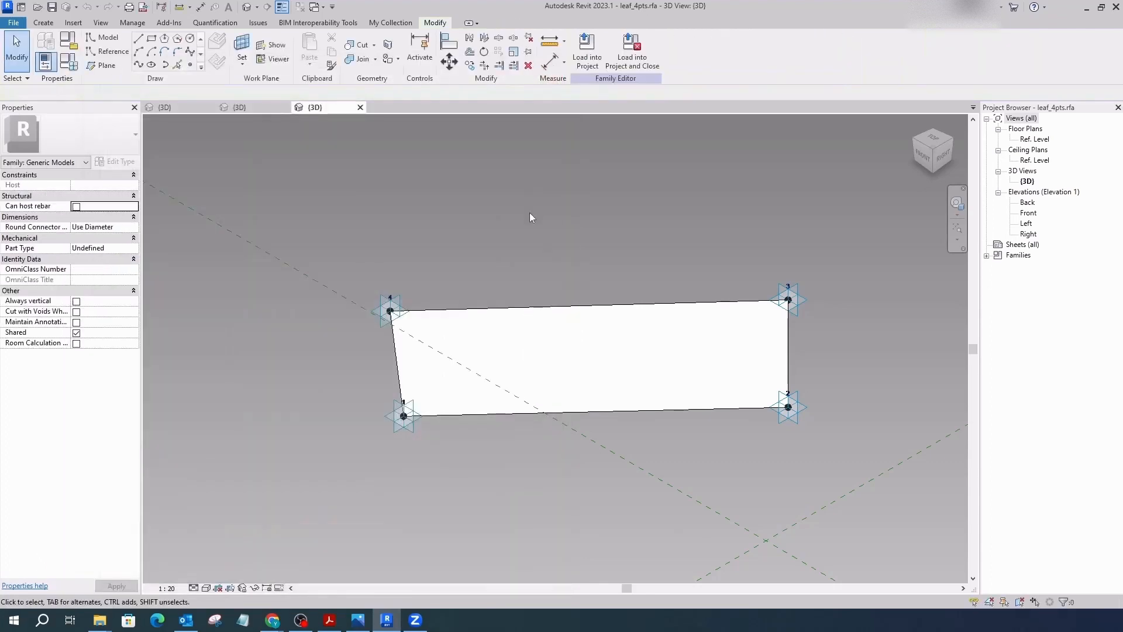
Close the leaf family and open the fan's nested ribs family for editing.
{"action": "left_click", "coordinate": [361, 108]}
{"action": "left_click", "coordinate": [380, 331]}
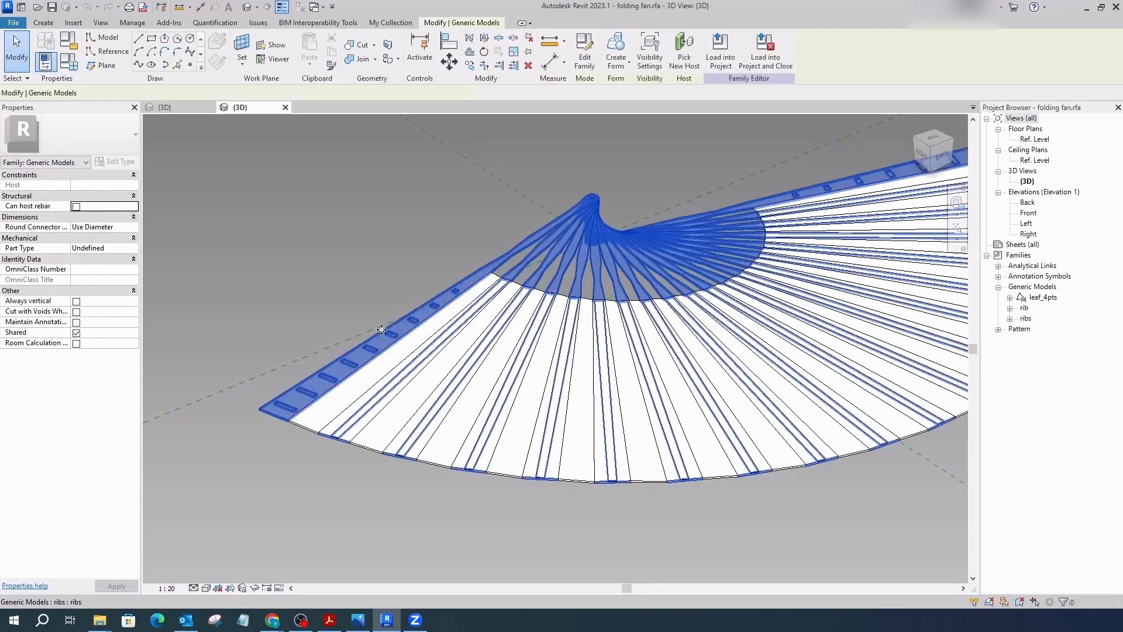
{"action": "left_click", "coordinate": [585, 50]}
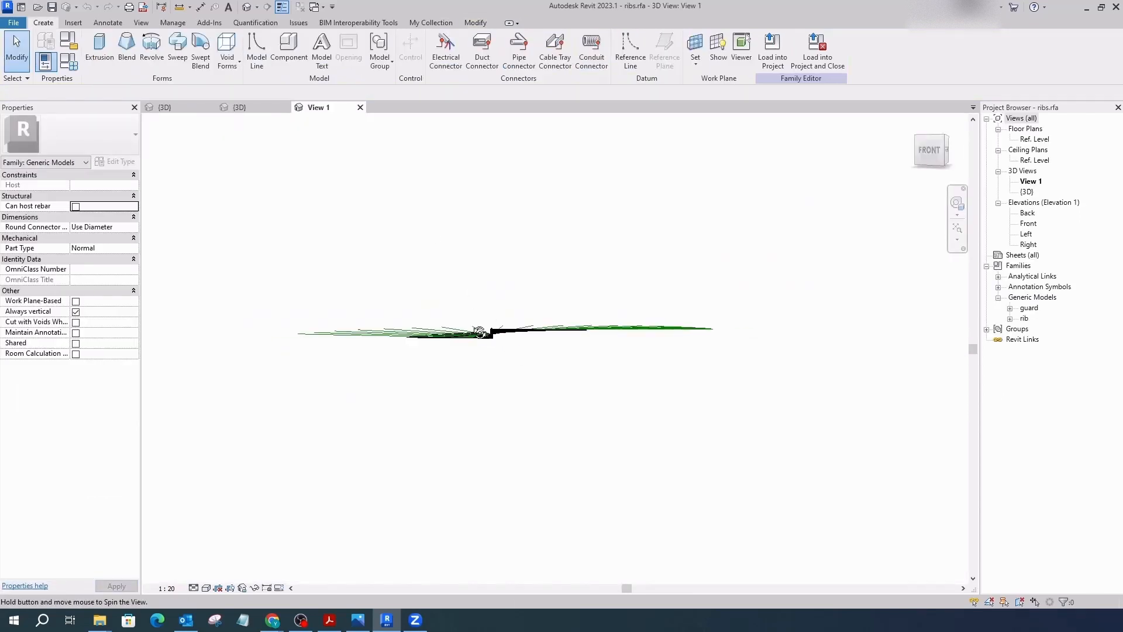
{"action": "scroll", "coordinate": [467, 413], "scroll_direction": "up", "scroll_amount": 5}
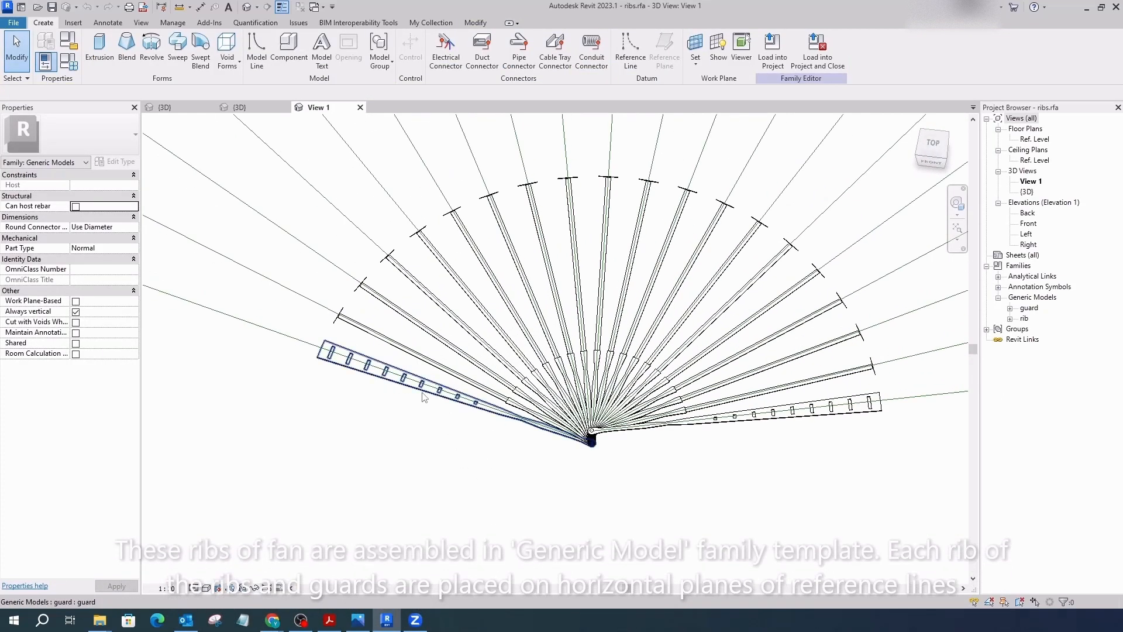
Open the Front elevation and the Ref. Level floor plan, and examine the angle dimensions between the rib reference lines.
{"action": "double_click", "coordinate": [1029, 223]}
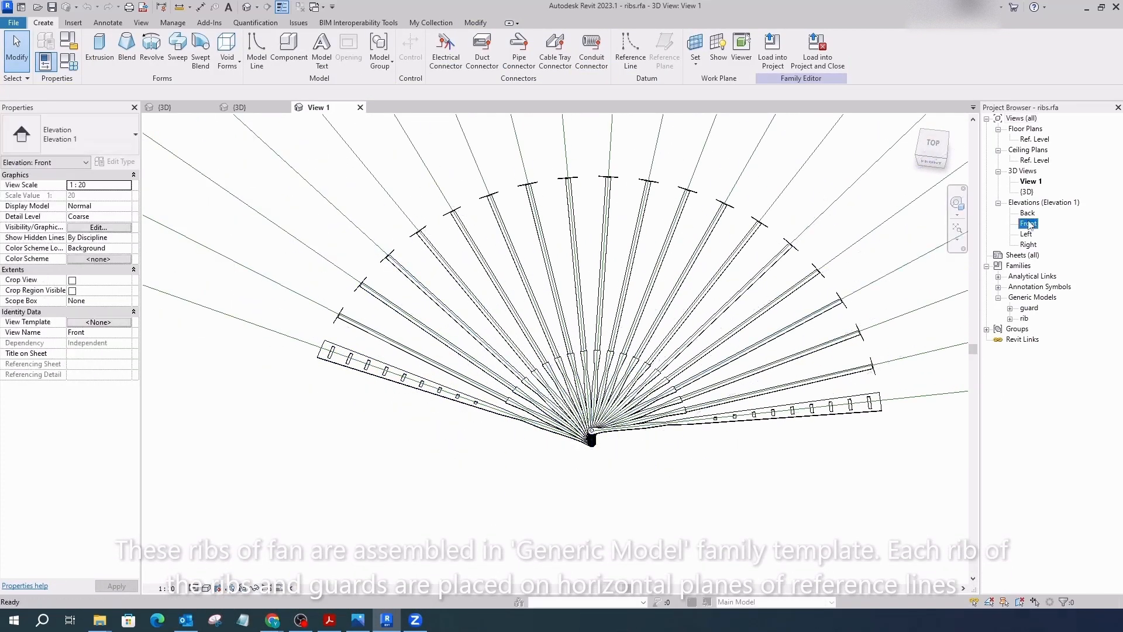
{"action": "double_click", "coordinate": [1035, 140]}
{"action": "scroll", "coordinate": [523, 473], "scroll_direction": "up", "scroll_amount": 4}
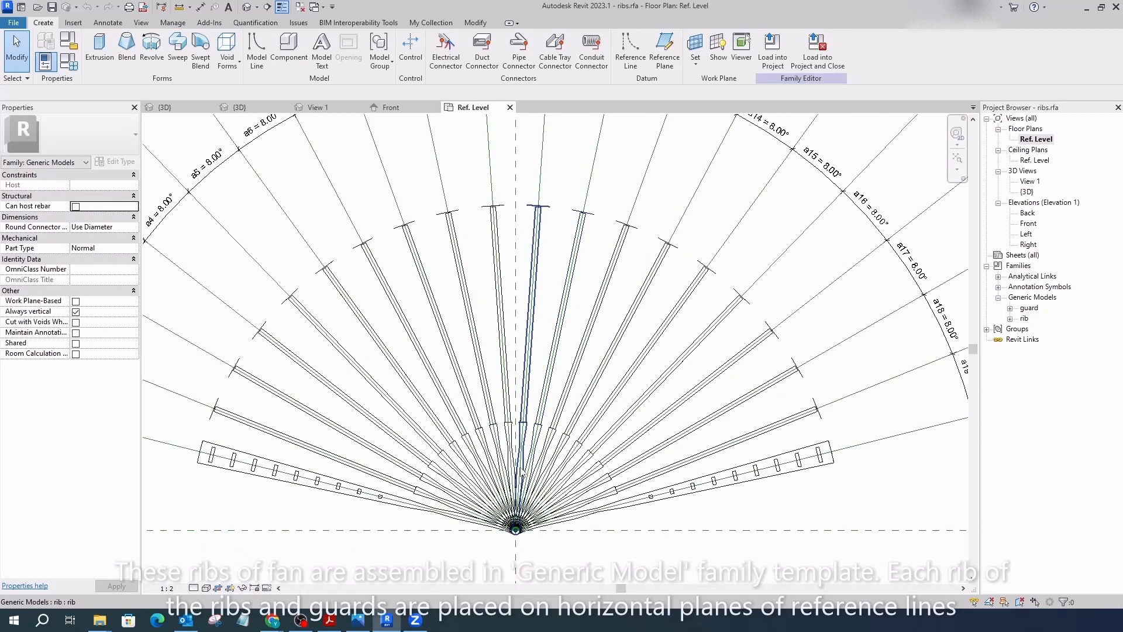
{"action": "scroll", "coordinate": [522, 481], "scroll_direction": "down", "scroll_amount": 3}
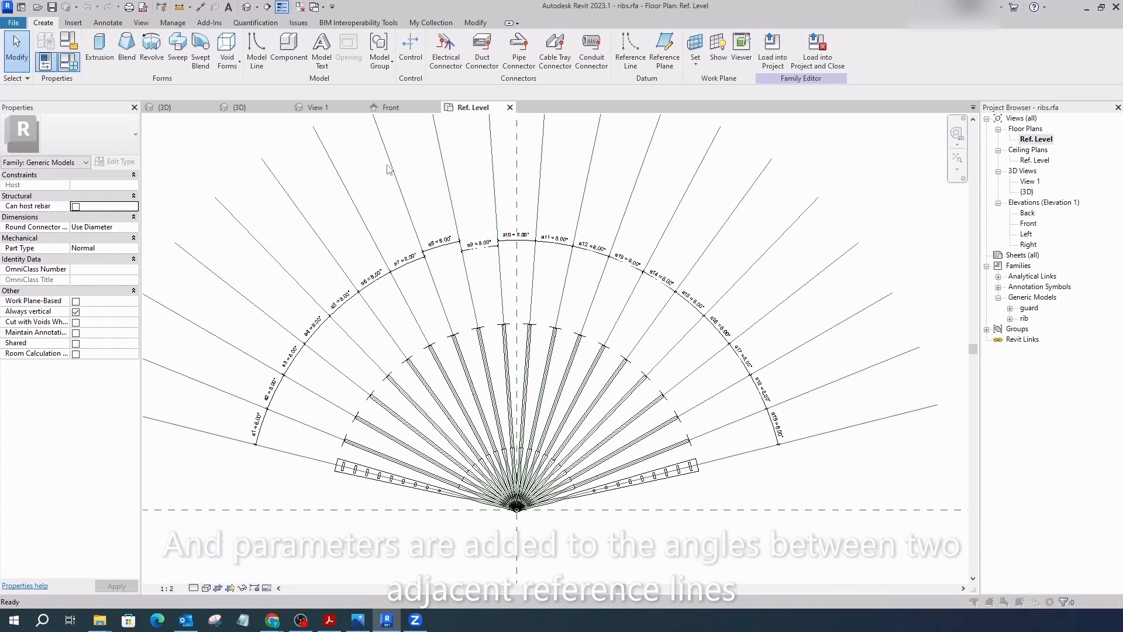
Set the ribs family's int parameter to 20 in Family Types and apply it to the rib layout.
{"action": "left_click_drag", "start_coordinate": [288, 70], "coordinate": [929, 70]}
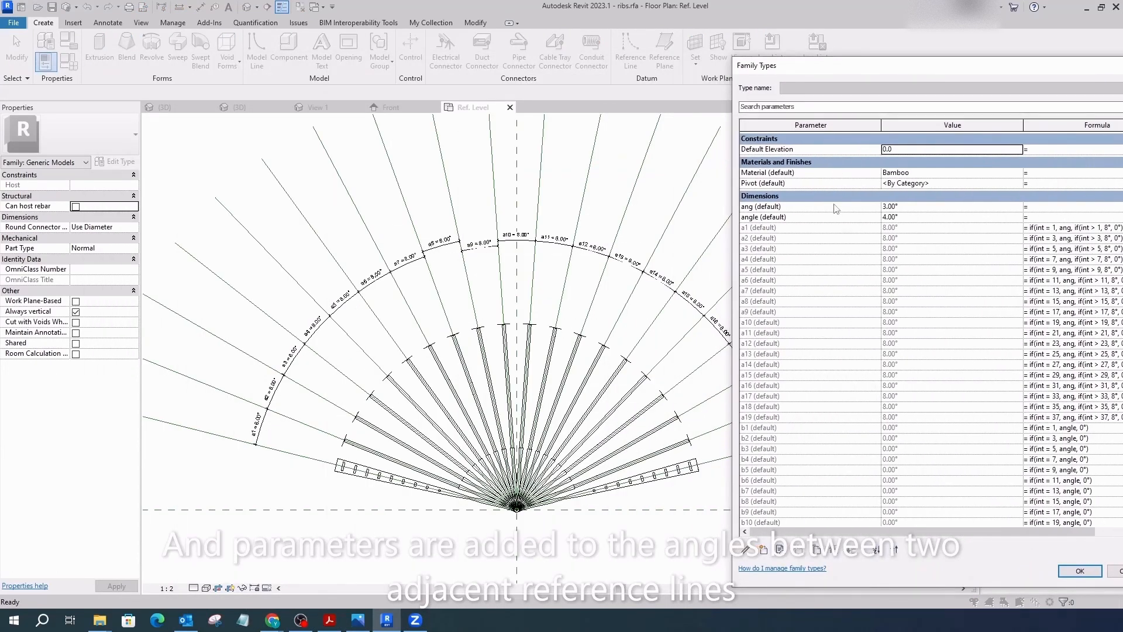
{"action": "scroll", "coordinate": [889, 269], "scroll_direction": "down", "scroll_amount": 6}
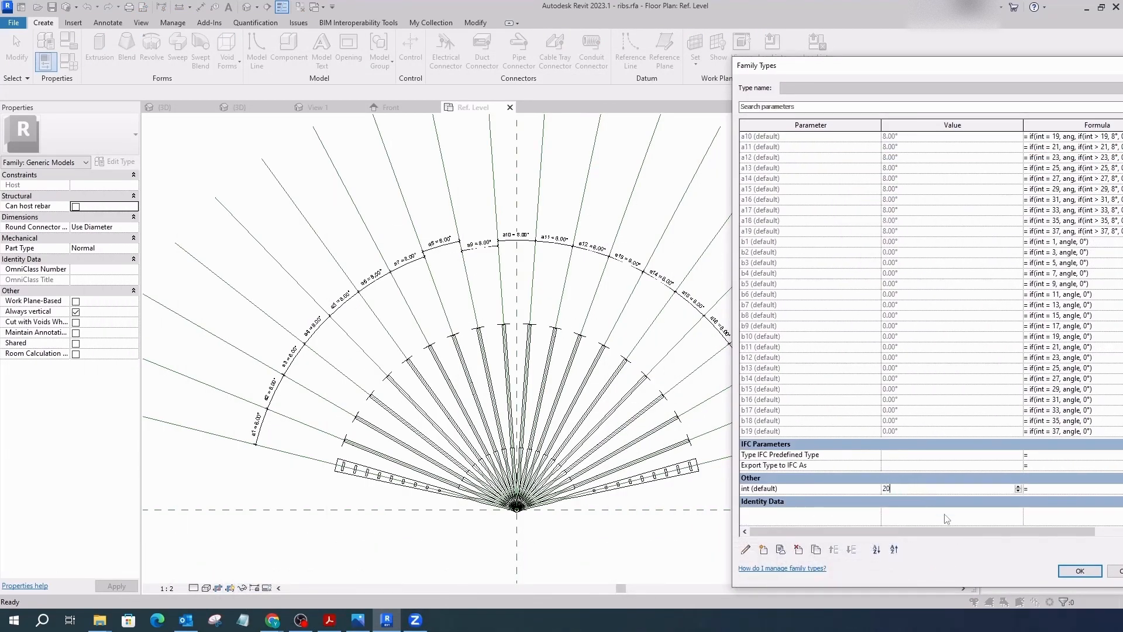
{"action": "key", "text": "Return"}
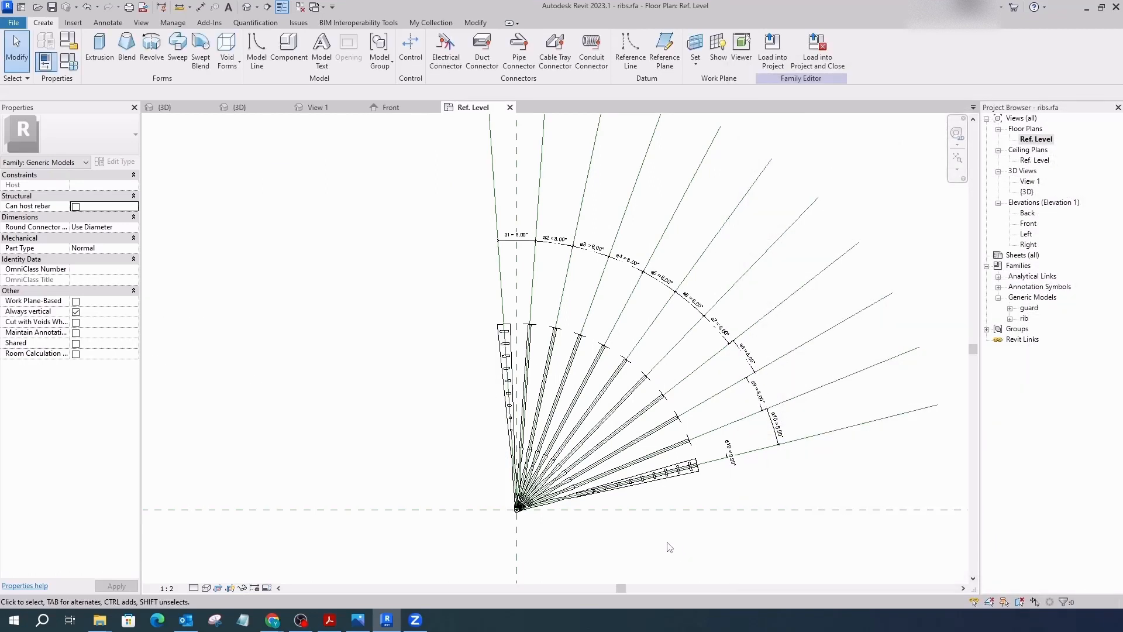
{"action": "scroll", "coordinate": [578, 373], "scroll_direction": "up", "scroll_amount": 3}
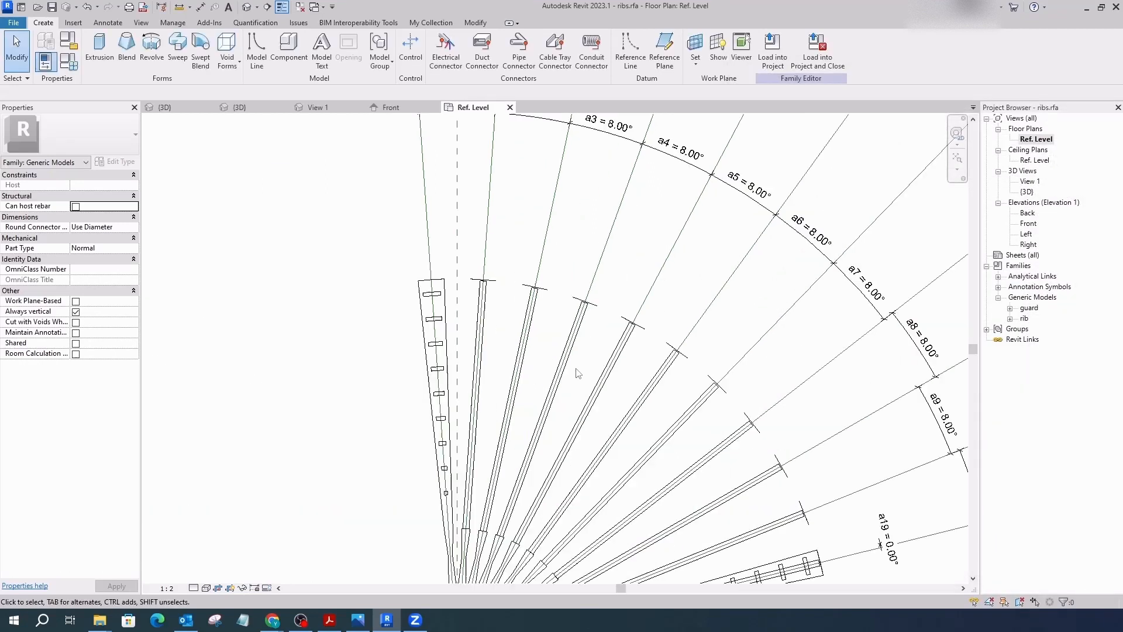
Open the ribs family's 3D view and inspect the properties of the guard and individual ribs.
{"action": "left_click", "coordinate": [246, 7]}
{"action": "scroll", "coordinate": [570, 462], "scroll_direction": "up", "scroll_amount": 5}
{"action": "left_click", "coordinate": [537, 416]}
{"action": "scroll", "coordinate": [566, 461], "scroll_direction": "down", "scroll_amount": 2}
{"action": "middle_click_drag", "start_coordinate": [567, 461], "coordinate": [384, 489], "text": "shift"}
{"action": "left_click", "coordinate": [377, 447]}
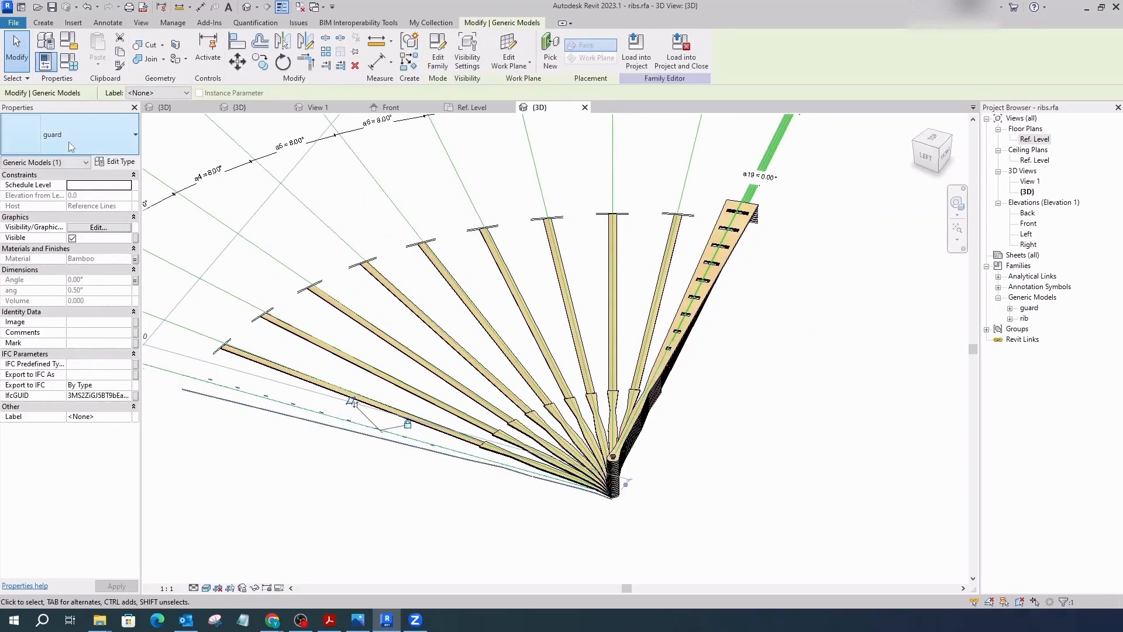
{"action": "left_click", "coordinate": [232, 351]}
{"action": "left_click", "coordinate": [268, 318]}
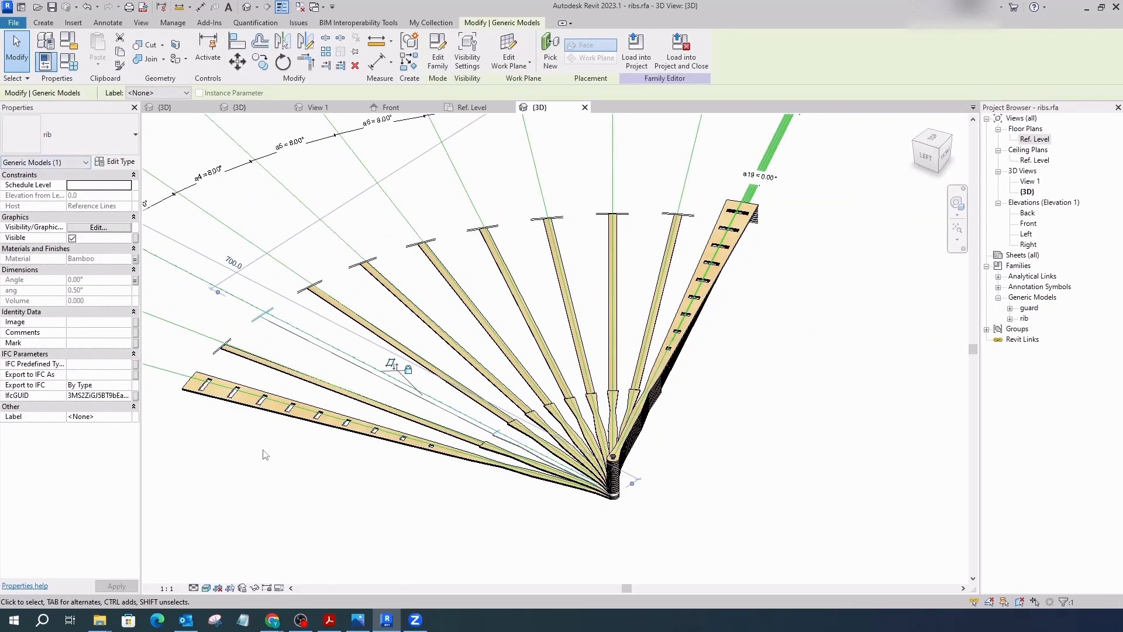
Open the nested guard family for editing and temporarily hide the host block around the guard geometry.
{"action": "left_click", "coordinate": [279, 405]}
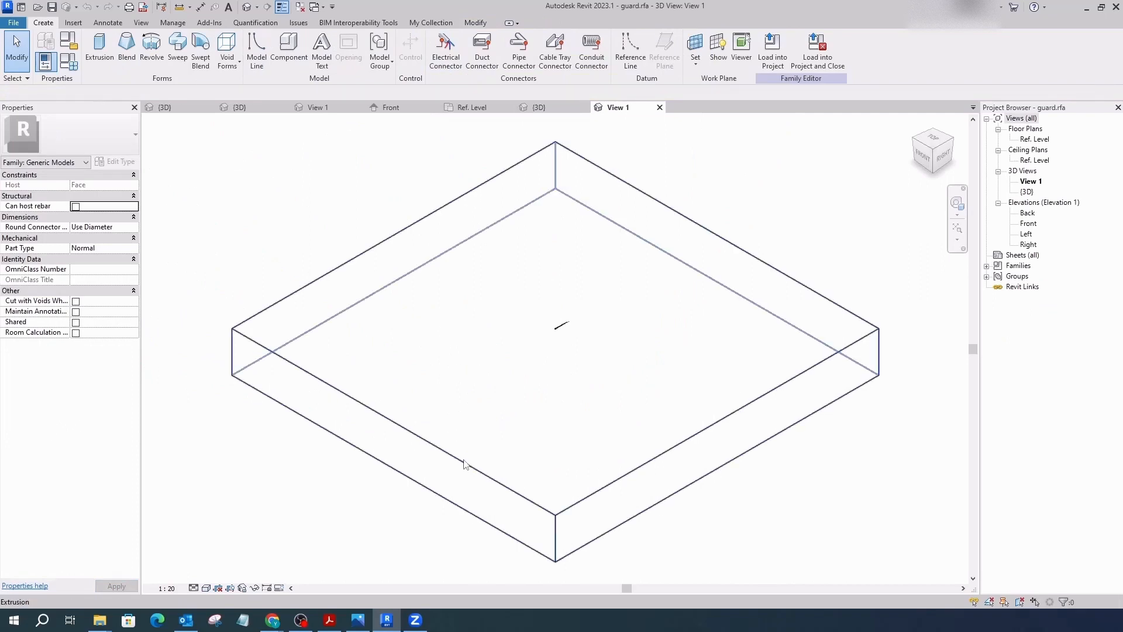
{"action": "left_click", "coordinate": [466, 463]}
{"action": "scroll", "coordinate": [595, 303], "scroll_direction": "up", "scroll_amount": 3}
{"action": "scroll", "coordinate": [526, 350], "scroll_direction": "up", "scroll_amount": 4}
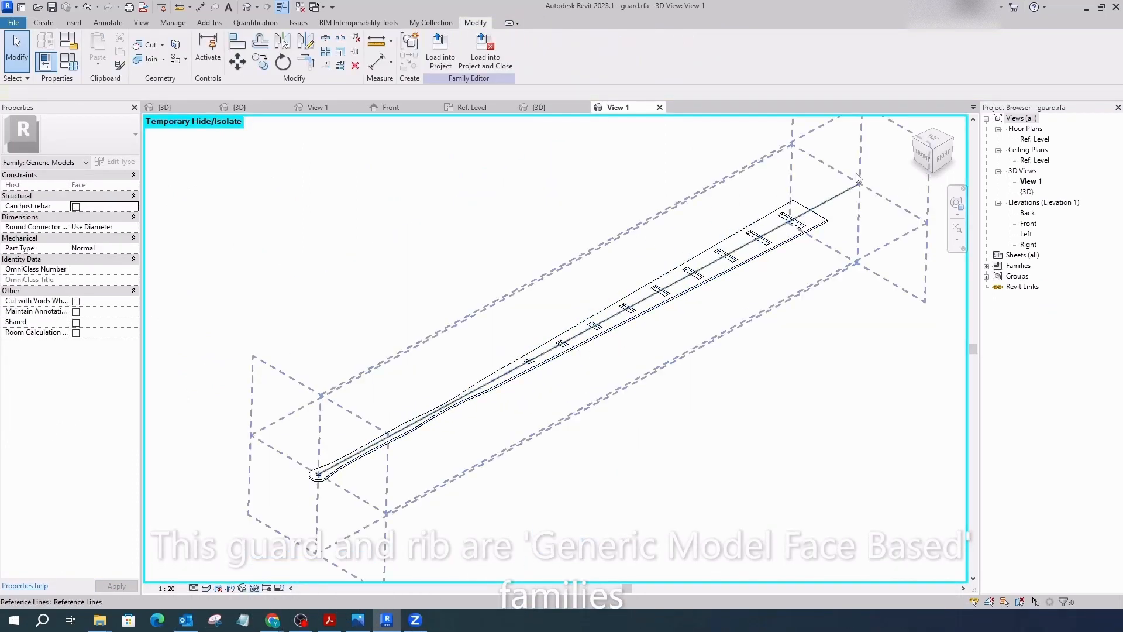
{"action": "scroll", "coordinate": [848, 177], "scroll_direction": "up", "scroll_amount": 3}
Inspect the guard extrusion and its reference line, and open the Right elevation view.
{"action": "left_click", "coordinate": [771, 329]}
{"action": "left_click", "coordinate": [672, 215]}
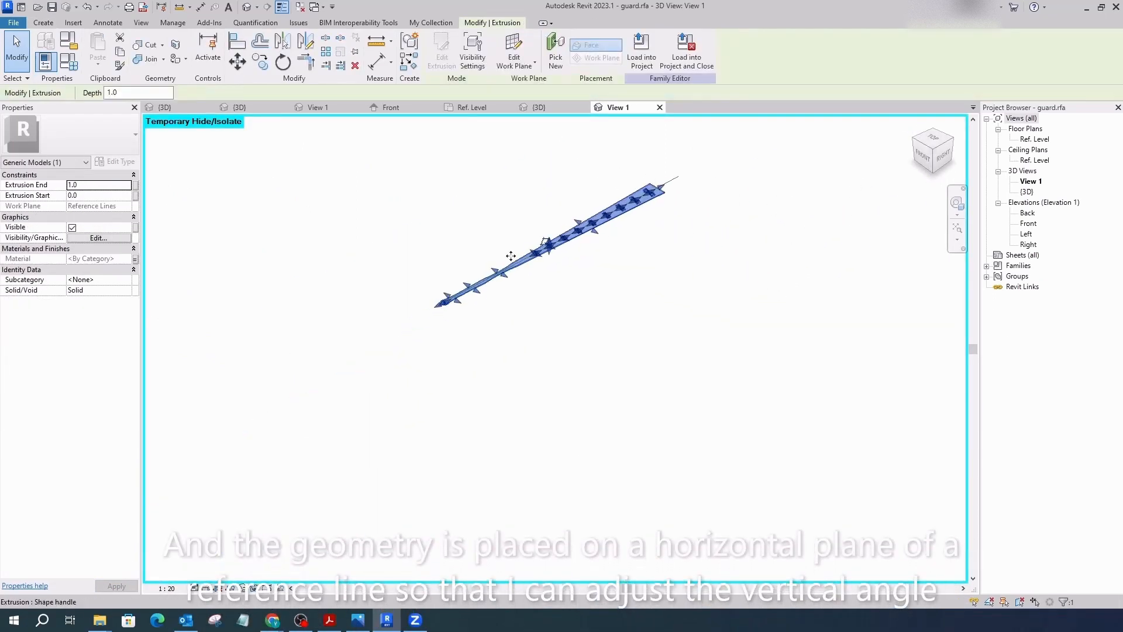
{"action": "scroll", "coordinate": [474, 456], "scroll_direction": "up", "scroll_amount": 3}
{"action": "left_click", "coordinate": [474, 456]}
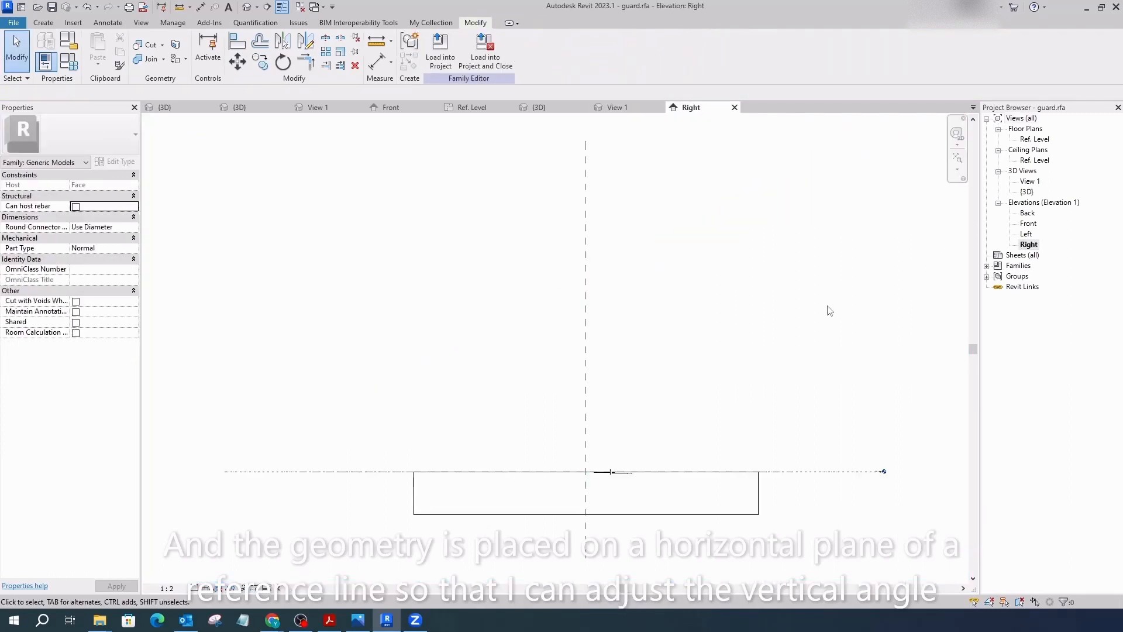
Test the guard's vertical tilt by setting its Angle parameter to 5° and back to 2° in Family Types.
{"action": "scroll", "coordinate": [596, 462], "scroll_direction": "up", "scroll_amount": 4}
{"action": "scroll", "coordinate": [491, 330], "scroll_direction": "down", "scroll_amount": 3}
{"action": "scroll", "coordinate": [638, 377], "scroll_direction": "up", "scroll_amount": 3}
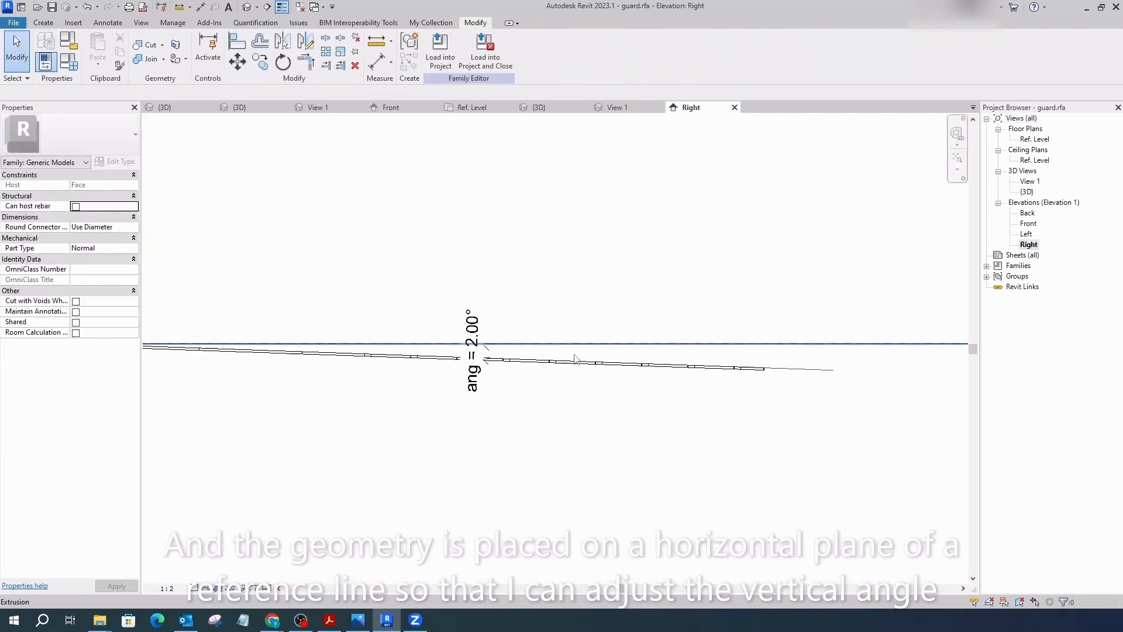
{"action": "scroll", "coordinate": [666, 421], "scroll_direction": "up", "scroll_amount": 2}
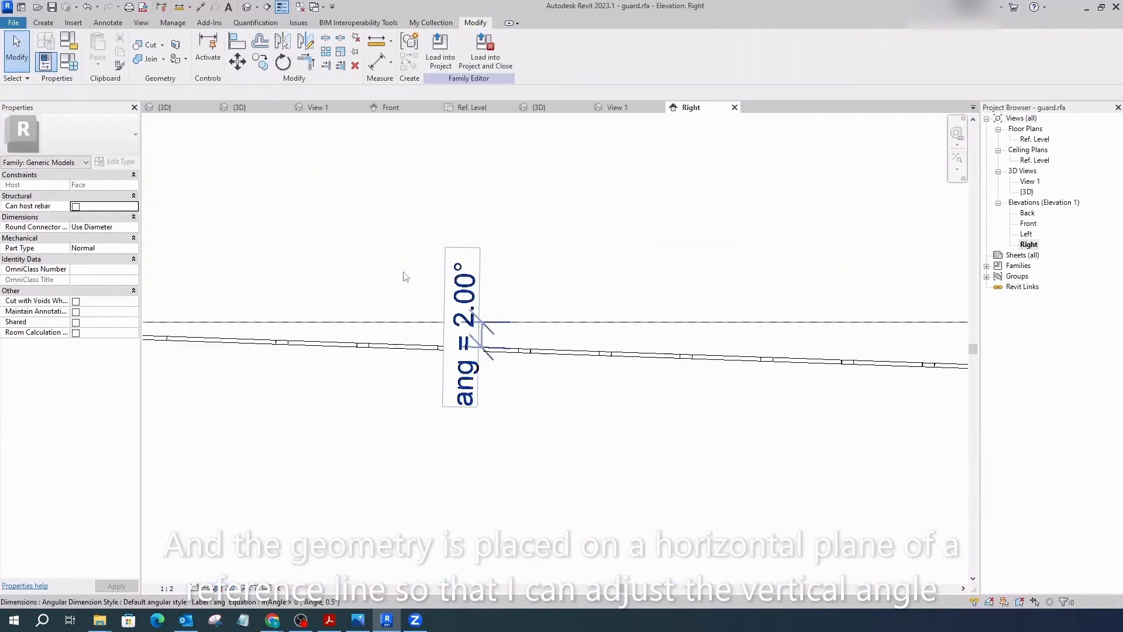
{"action": "left_click", "coordinate": [69, 61]}
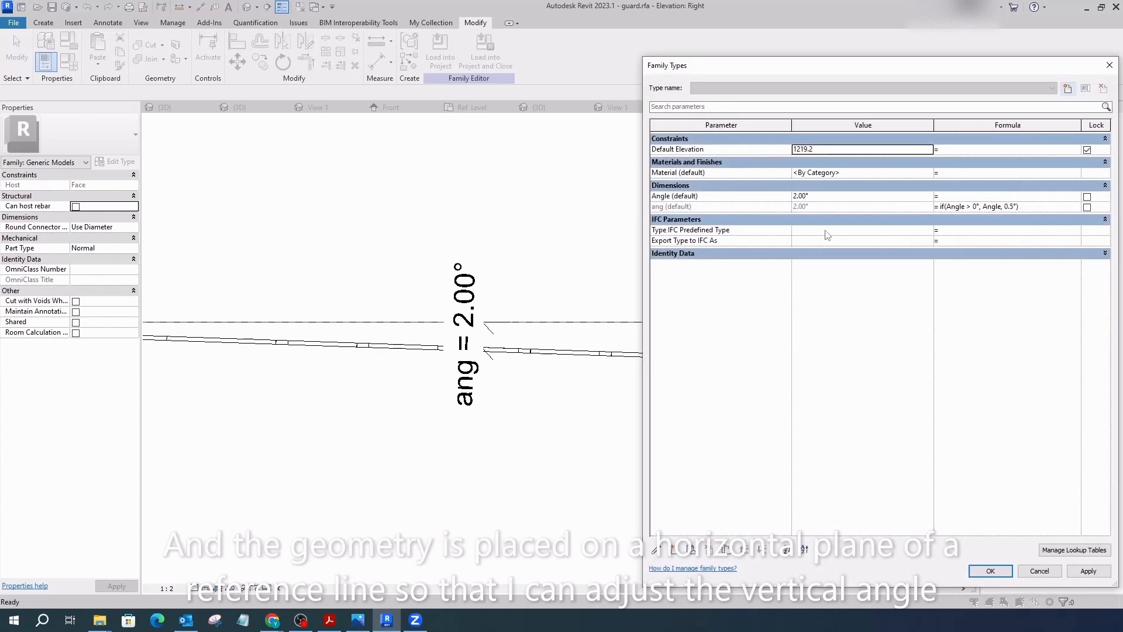
{"action": "left_click", "coordinate": [1087, 572]}
{"action": "type", "text": "2"}
{"action": "key", "text": "Return"}
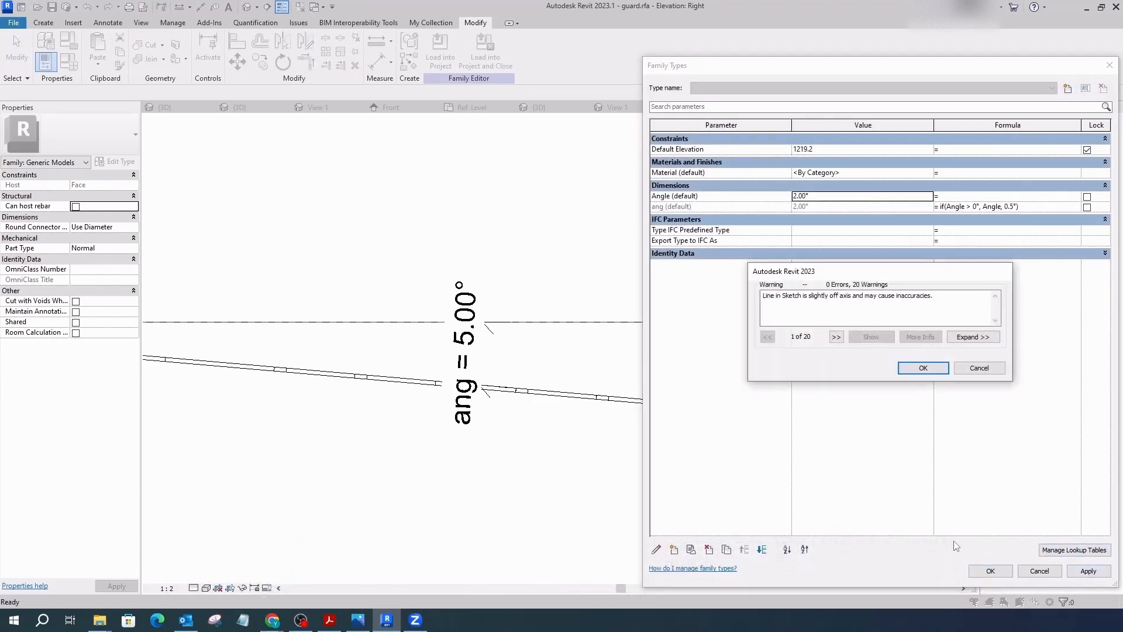
{"action": "left_click", "coordinate": [980, 368]}
{"action": "left_click", "coordinate": [990, 570]}
{"action": "left_click", "coordinate": [923, 368]}
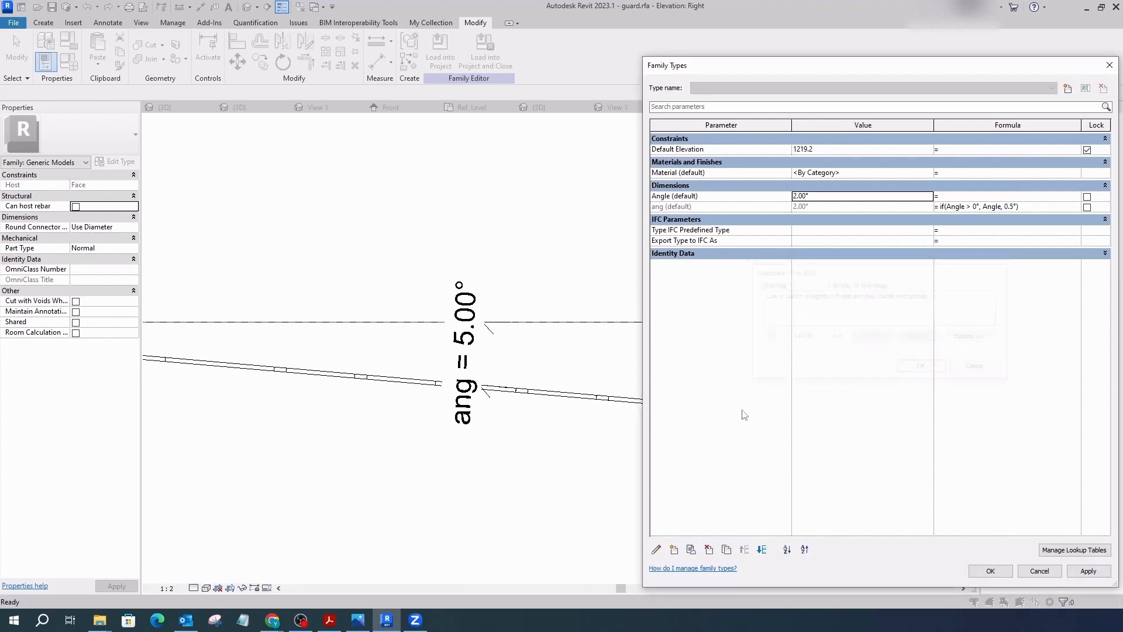
Close all views of the guard family without saving its changes.
{"action": "left_click", "coordinate": [246, 6]}
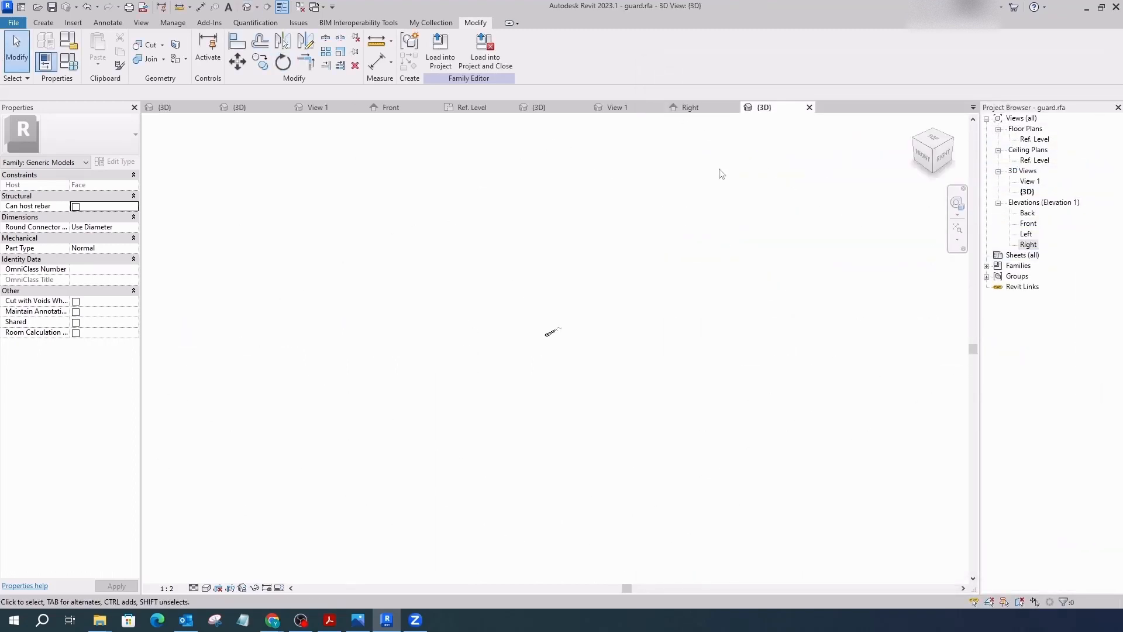
{"action": "left_click", "coordinate": [810, 107]}
{"action": "left_click", "coordinate": [735, 107]}
{"action": "left_click", "coordinate": [660, 107]}
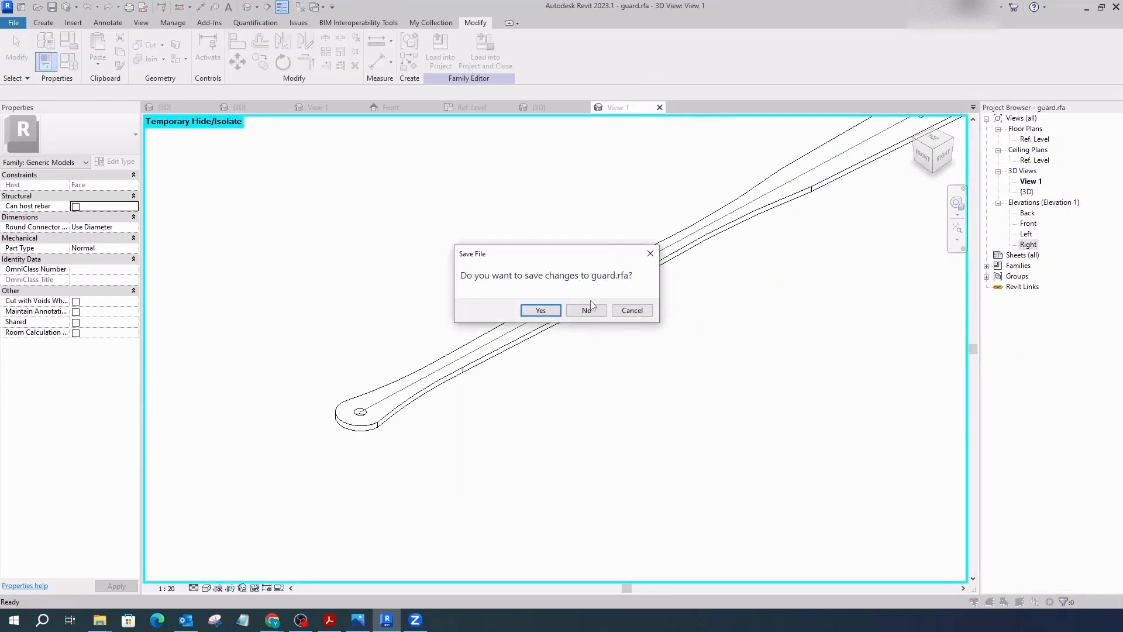
{"action": "left_click", "coordinate": [587, 309]}
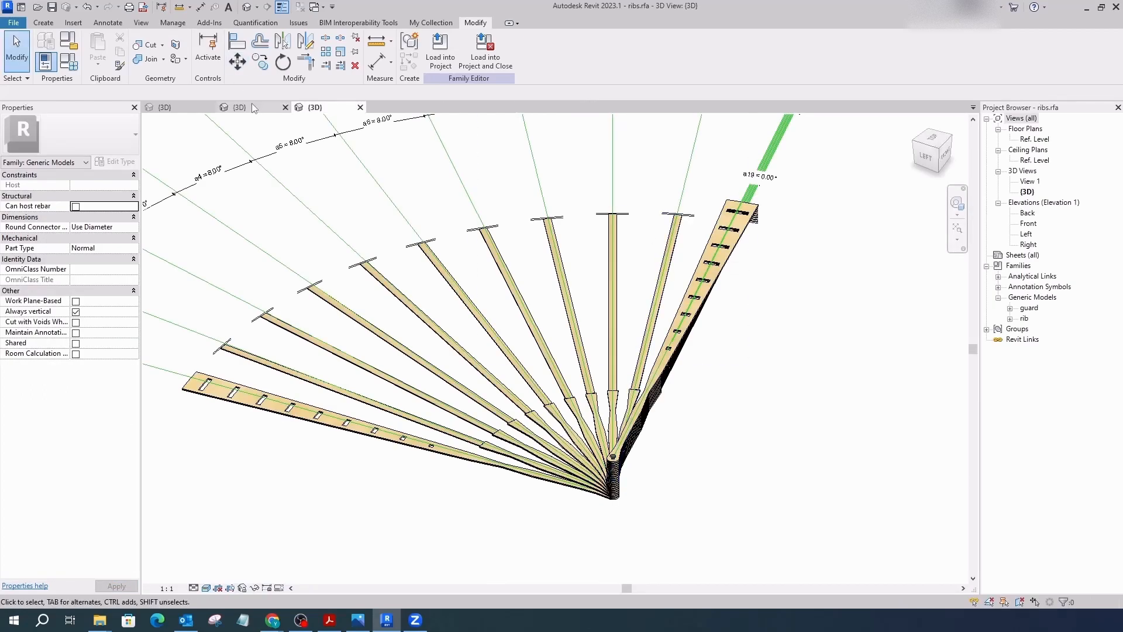
Open the nested rib family for editing and temporarily hide the host block around the rib geometry.
{"action": "left_click", "coordinate": [427, 269]}
{"action": "left_click", "coordinate": [438, 53]}
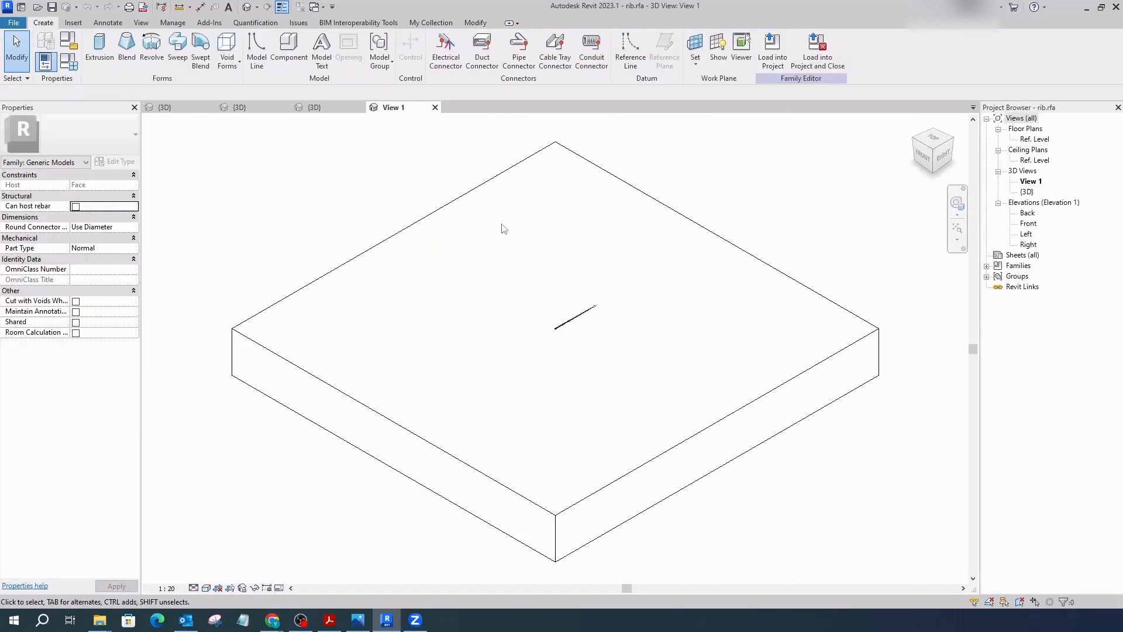
{"action": "scroll", "coordinate": [573, 338], "scroll_direction": "up", "scroll_amount": 3}
{"action": "left_click", "coordinate": [426, 360]}
{"action": "scroll", "coordinate": [404, 279], "scroll_direction": "down", "scroll_amount": 7}
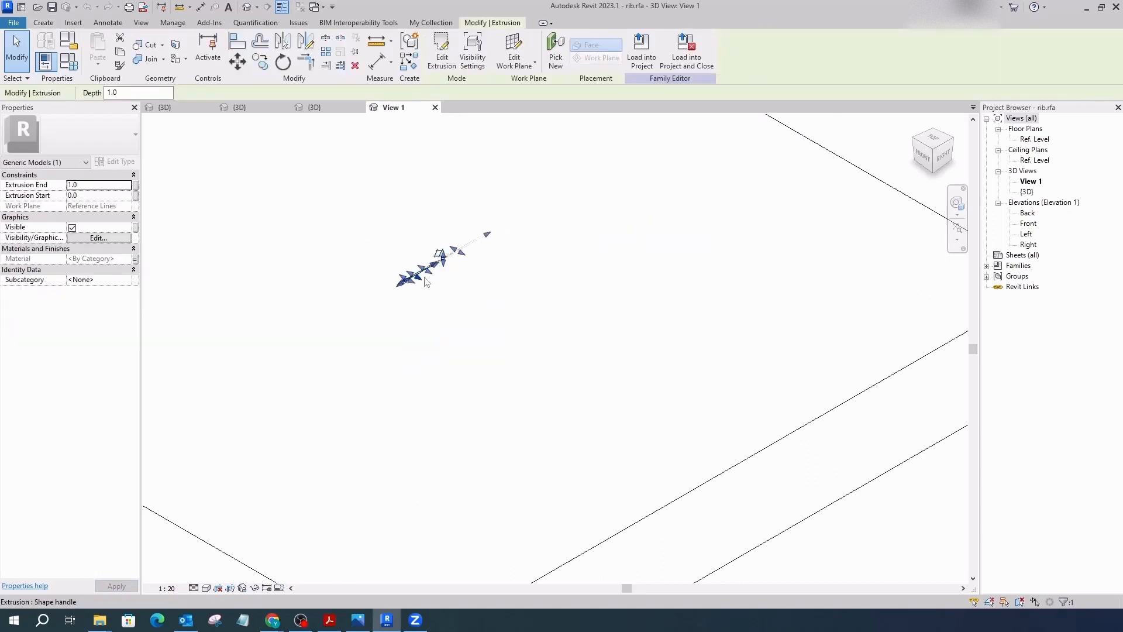
{"action": "scroll", "coordinate": [688, 378], "scroll_direction": "down", "scroll_amount": 2}
{"action": "left_click", "coordinate": [698, 446]}
{"action": "left_click", "coordinate": [688, 435]}
{"action": "left_click", "coordinate": [255, 588]}
{"action": "left_click", "coordinate": [269, 559]}
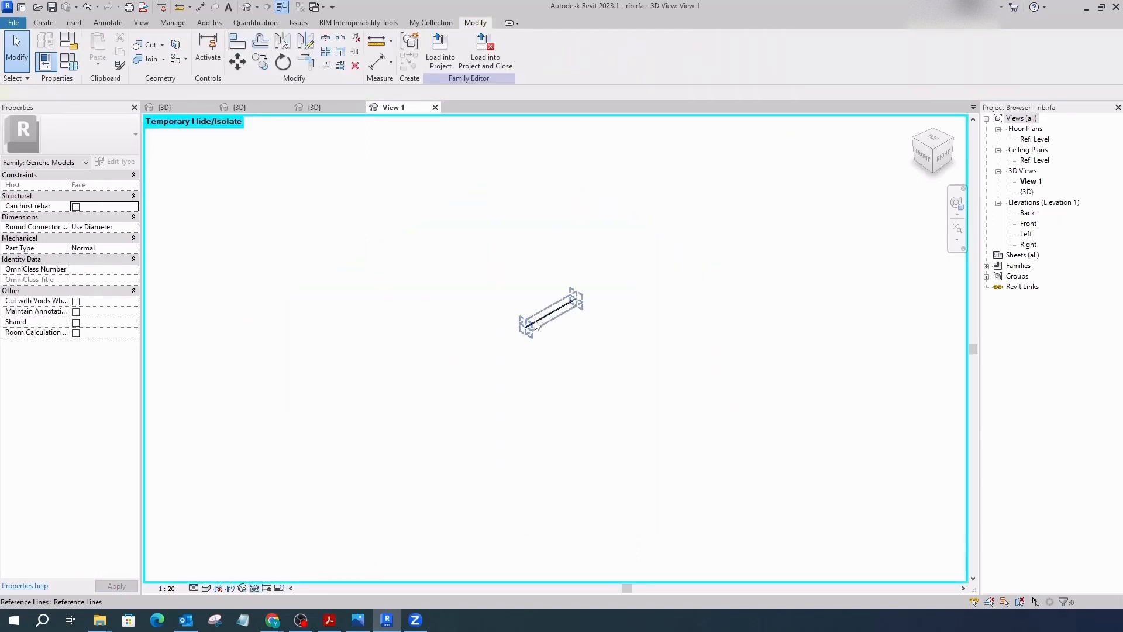
Examine the rib extrusion and the transition between its tapered handle and thin strip from several angles.
{"action": "scroll", "coordinate": [546, 311], "scroll_direction": "up", "scroll_amount": 7}
{"action": "double_click", "coordinate": [401, 458]}
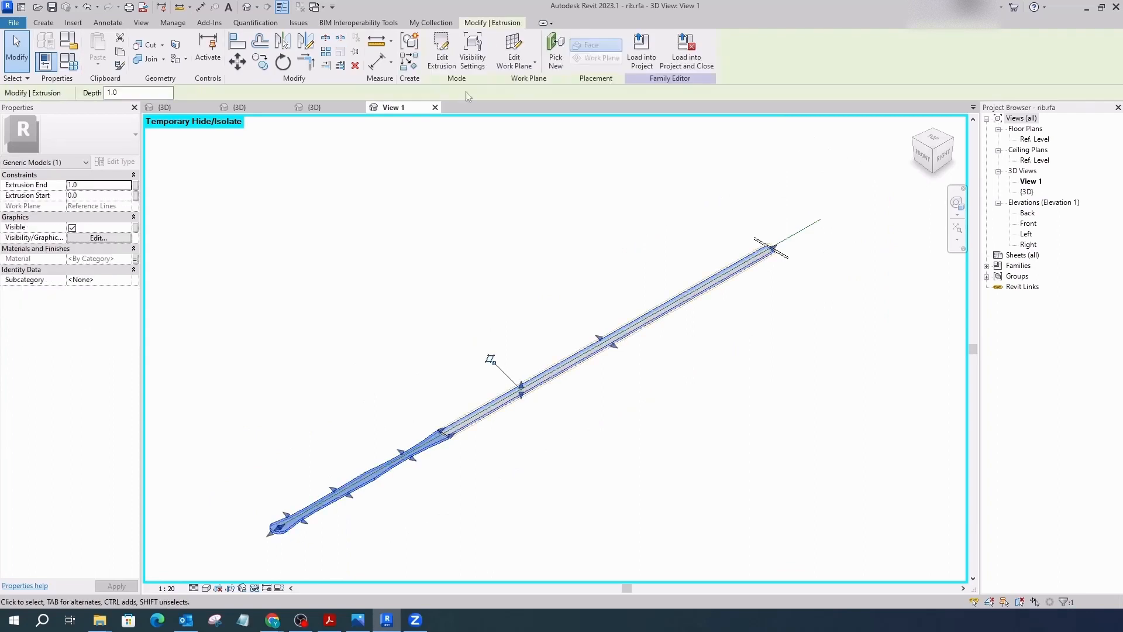
{"action": "left_click", "coordinate": [430, 36]}
{"action": "scroll", "coordinate": [470, 432], "scroll_direction": "up", "scroll_amount": 5}
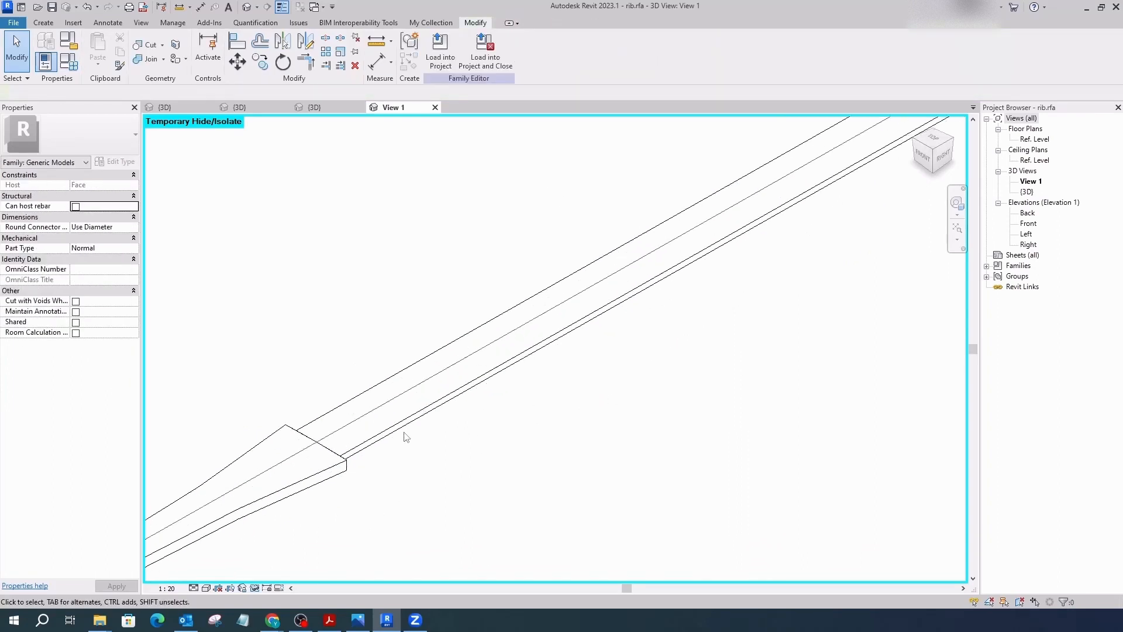
{"action": "left_click", "coordinate": [383, 432]}
{"action": "scroll", "coordinate": [398, 446], "scroll_direction": "down", "scroll_amount": 2}
{"action": "middle_click_drag", "start_coordinate": [394, 501], "coordinate": [254, 361], "text": "shift"}
{"action": "scroll", "coordinate": [237, 292], "scroll_direction": "up", "scroll_amount": 2}
{"action": "middle_click_drag", "start_coordinate": [237, 292], "coordinate": [302, 303]}
{"action": "scroll", "coordinate": [162, 169], "scroll_direction": "up", "scroll_amount": 2}
{"action": "left_click", "coordinate": [197, 196]}
{"action": "scroll", "coordinate": [240, 202], "scroll_direction": "up", "scroll_amount": 3}
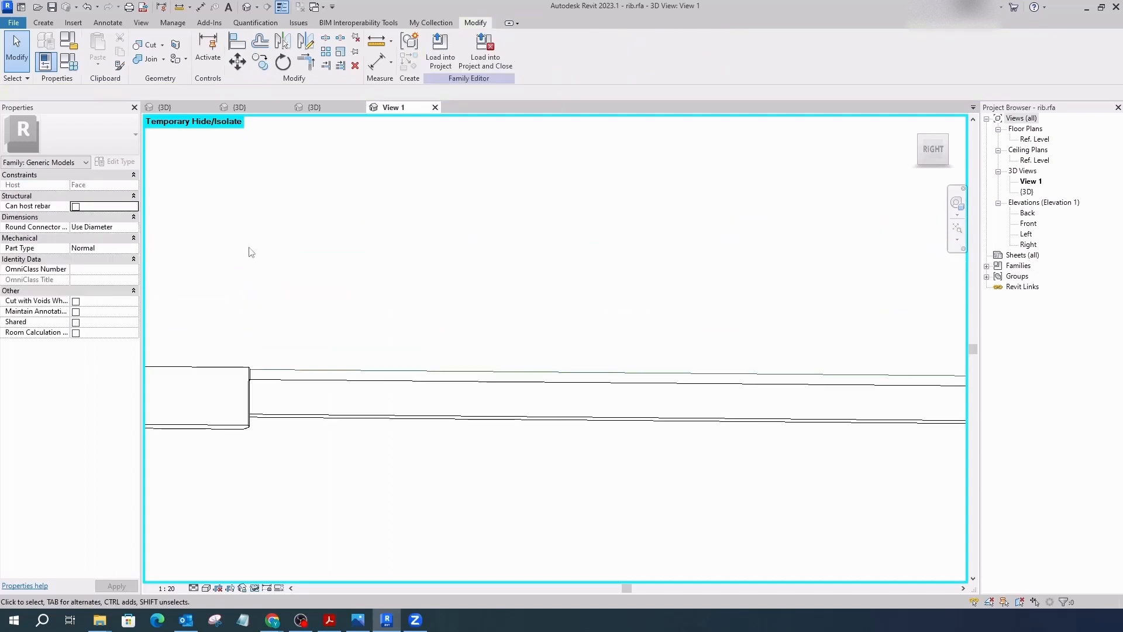
Examine the pair of crossing lines at the rib's tip that serve for placing the leaf family.
{"action": "scroll", "coordinate": [258, 316], "scroll_direction": "down", "scroll_amount": 8}
{"action": "middle_click_drag", "start_coordinate": [292, 377], "coordinate": [387, 436], "text": "shift"}
{"action": "scroll", "coordinate": [833, 372], "scroll_direction": "up", "scroll_amount": 8}
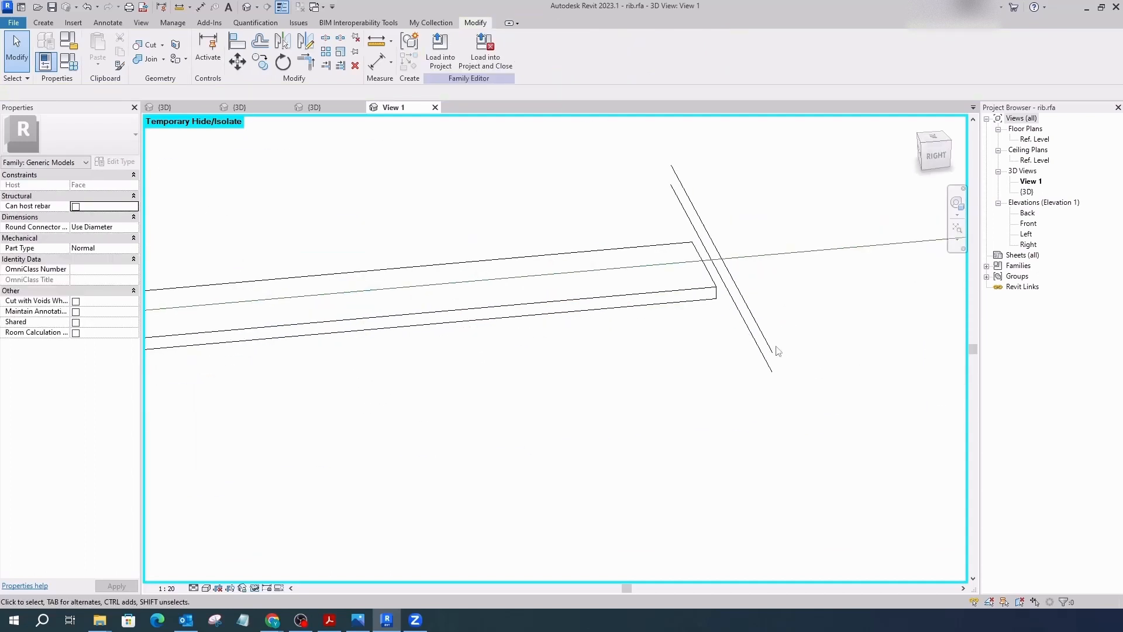
{"action": "left_click", "coordinate": [767, 345]}
{"action": "left_click", "coordinate": [786, 305]}
{"action": "scroll", "coordinate": [785, 305], "scroll_direction": "down", "scroll_amount": 3}
{"action": "scroll", "coordinate": [786, 303], "scroll_direction": "down", "scroll_amount": 2}
{"action": "scroll", "coordinate": [351, 306], "scroll_direction": "up", "scroll_amount": 6}
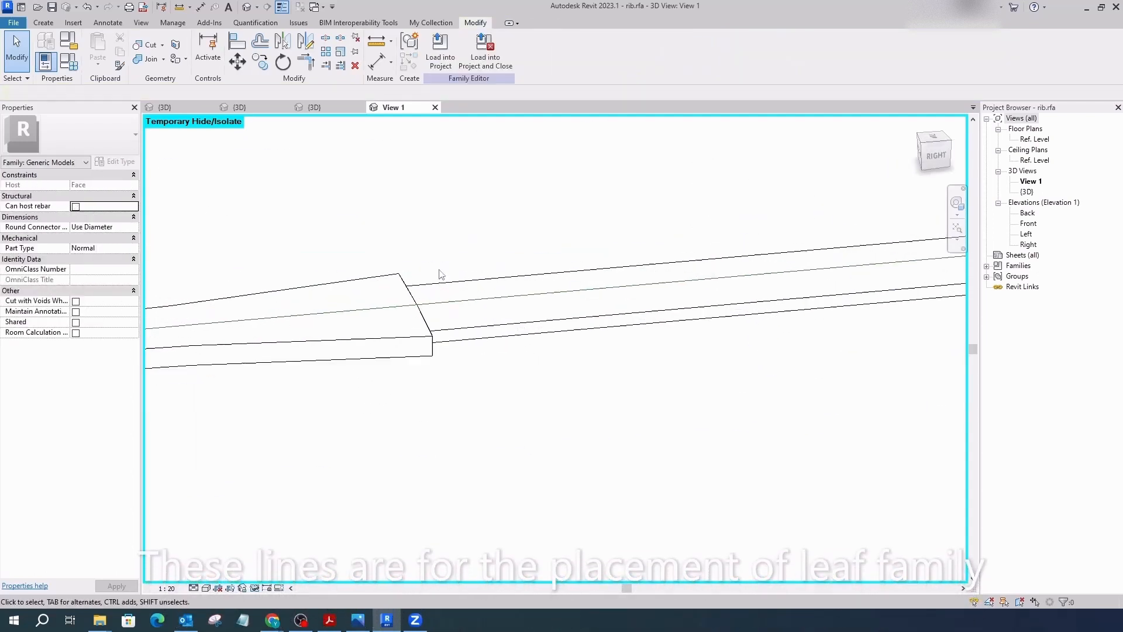
{"action": "scroll", "coordinate": [390, 280], "scroll_direction": "down", "scroll_amount": 5}
{"action": "middle_click_drag", "start_coordinate": [436, 300], "coordinate": [556, 348], "text": "shift"}
{"action": "scroll", "coordinate": [536, 354], "scroll_direction": "down", "scroll_amount": 2}
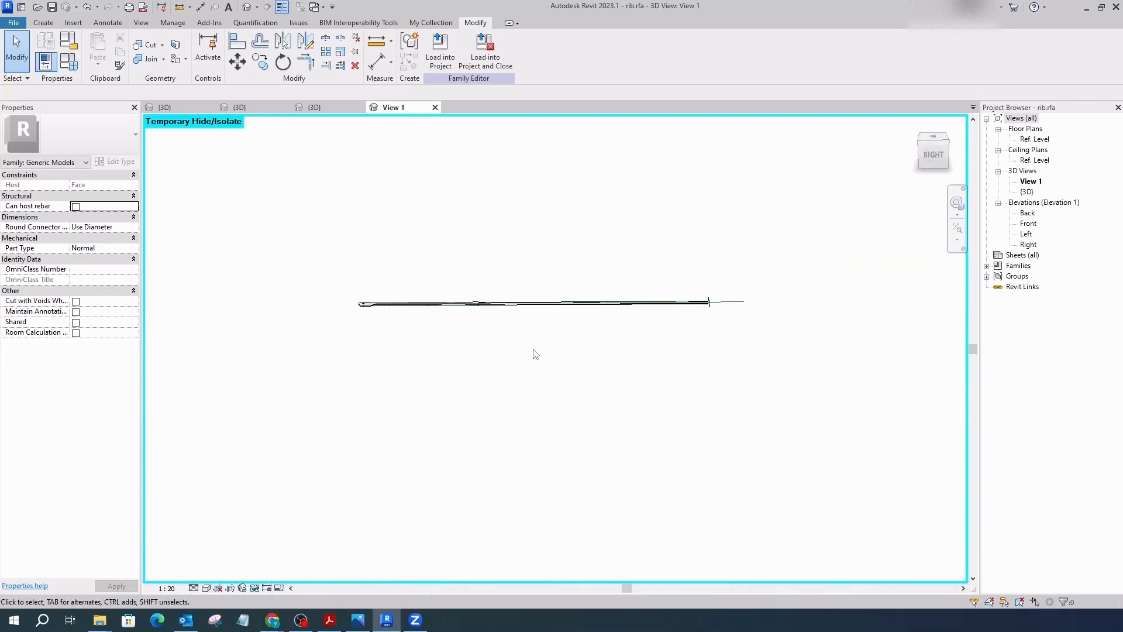
Open the rib family's Right elevation and test its Angle parameter at 5° before restoring 0°.
{"action": "left_click", "coordinate": [255, 588]}
{"action": "double_click", "coordinate": [1028, 244]}
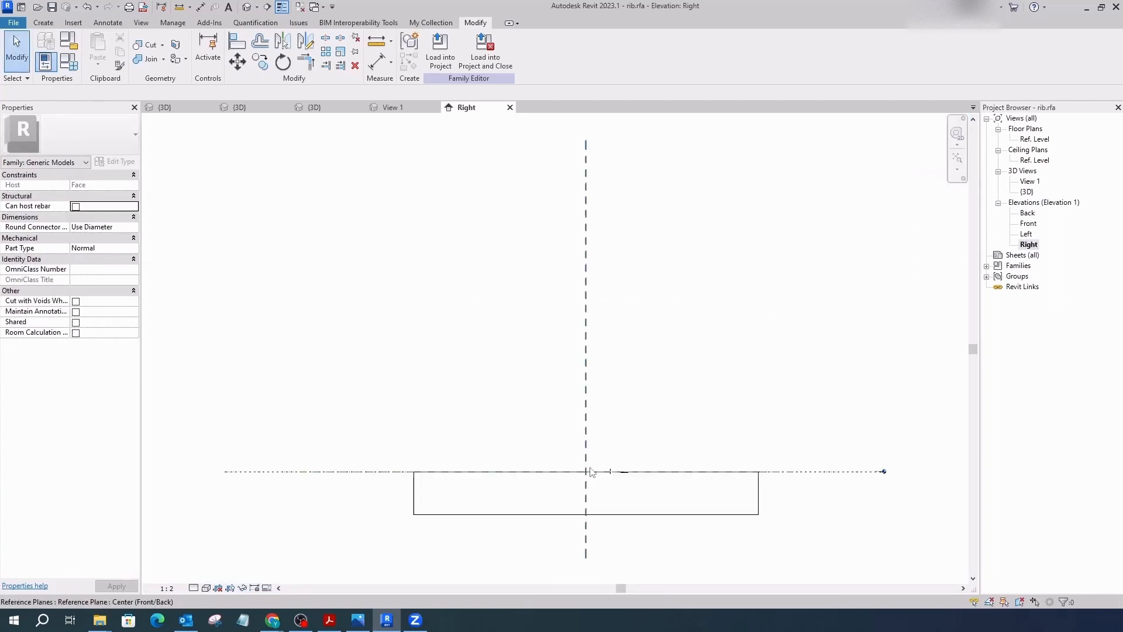
{"action": "scroll", "coordinate": [614, 474], "scroll_direction": "up", "scroll_amount": 10}
{"action": "key", "text": "f"}
{"action": "key", "text": "t"}
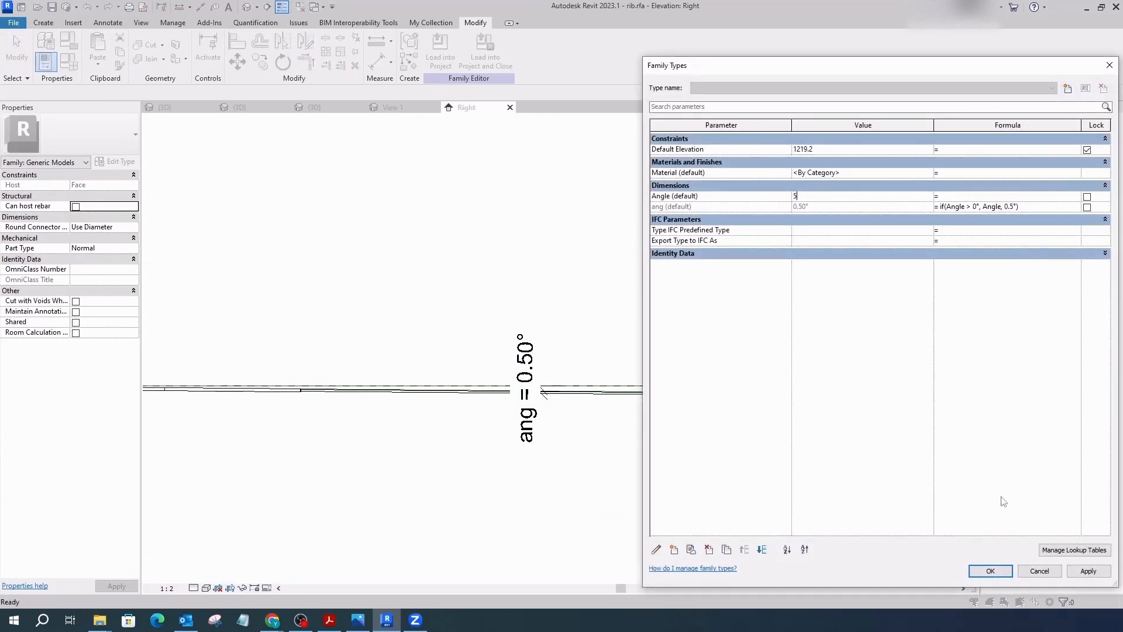
{"action": "left_click", "coordinate": [1071, 574]}
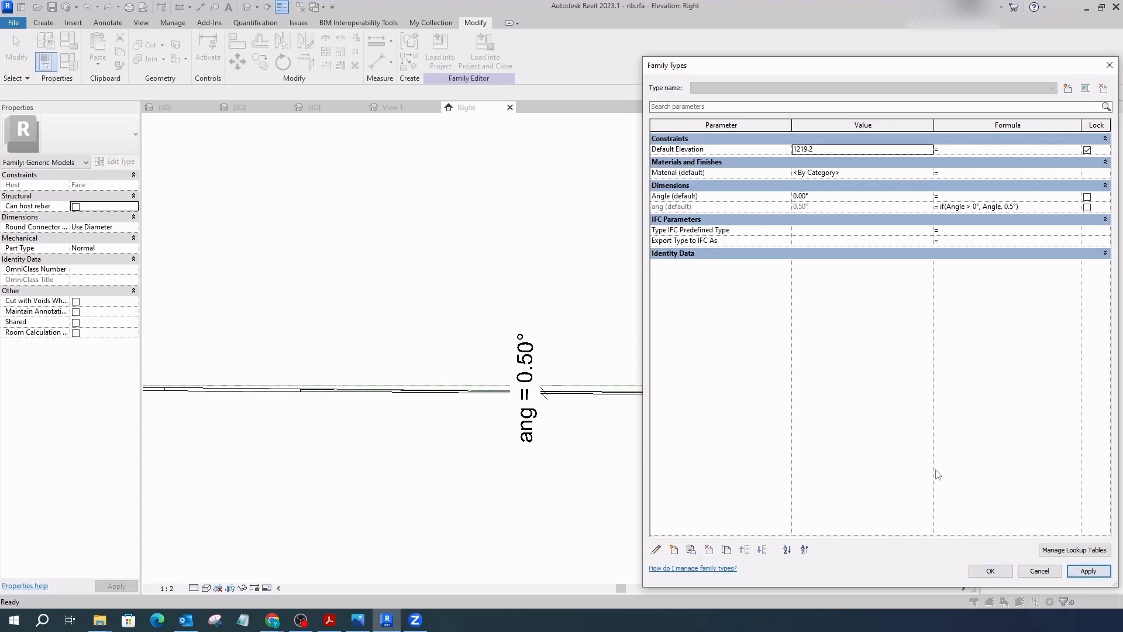
{"action": "left_click", "coordinate": [991, 571]}
Close the rib family's views without saving its changes.
{"action": "left_click", "coordinate": [509, 107]}
{"action": "left_click", "coordinate": [434, 108]}
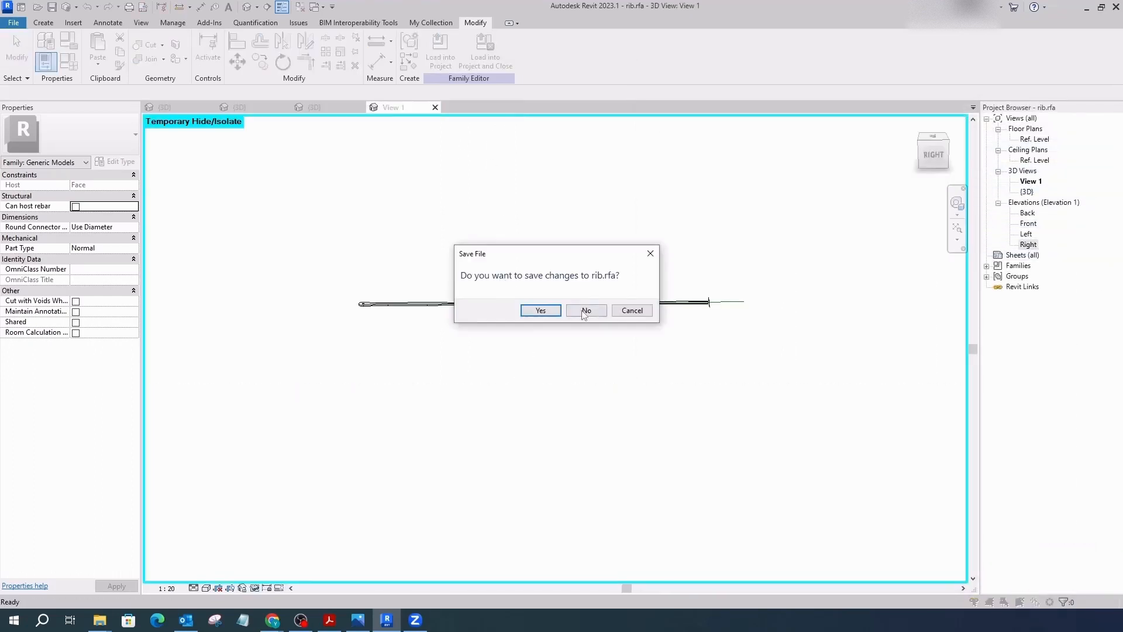
{"action": "left_click", "coordinate": [585, 311]}
Review the ribs family's parameters in Family Types, widening the dialog to read the formulas.
{"action": "scroll", "coordinate": [542, 270], "scroll_direction": "down", "scroll_amount": 2}
{"action": "scroll", "coordinate": [503, 253], "scroll_direction": "up", "scroll_amount": 3}
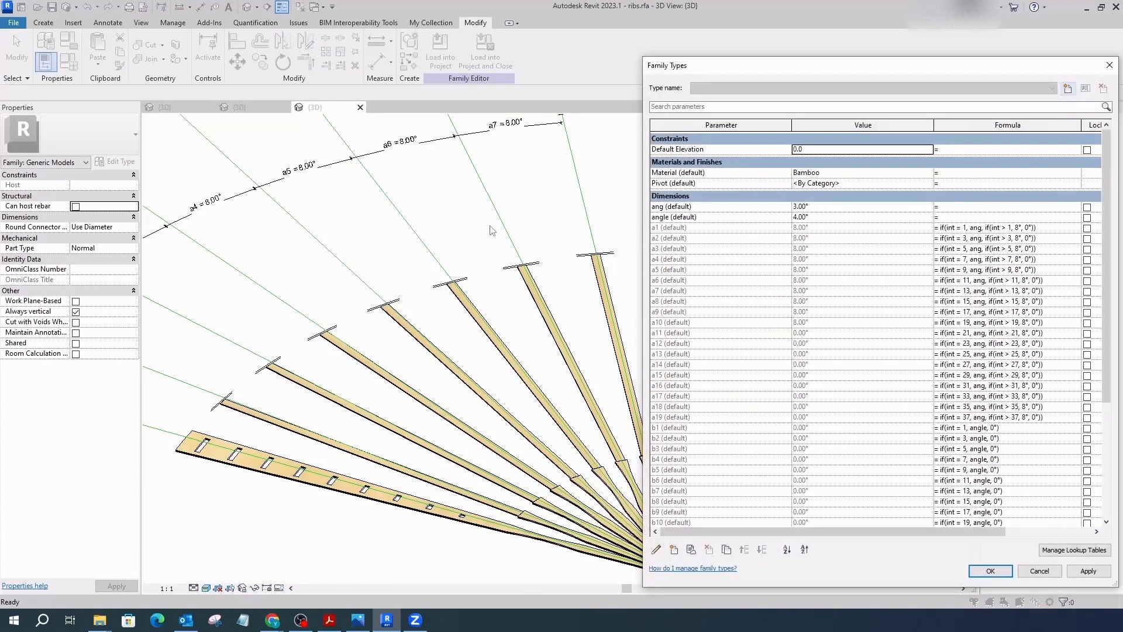
{"action": "left_click_drag", "start_coordinate": [646, 119], "coordinate": [483, 146]}
{"action": "left_click", "coordinate": [991, 571]}
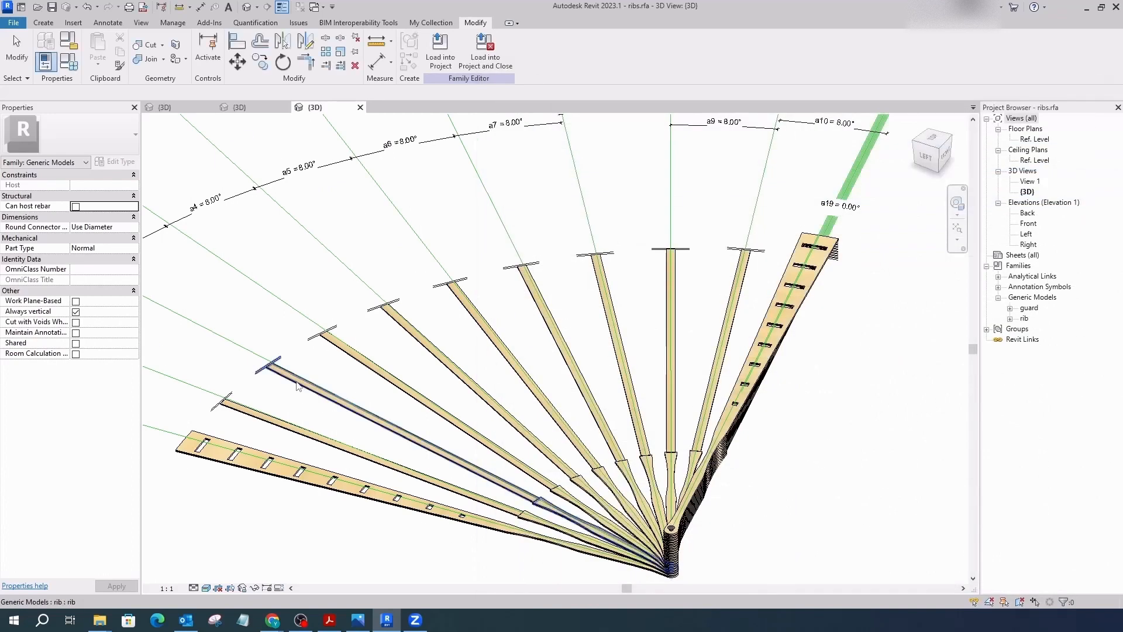
Check which family parameters are associated with the Angle of two neighbouring ribs, keeping both associations.
{"action": "left_click", "coordinate": [386, 424]}
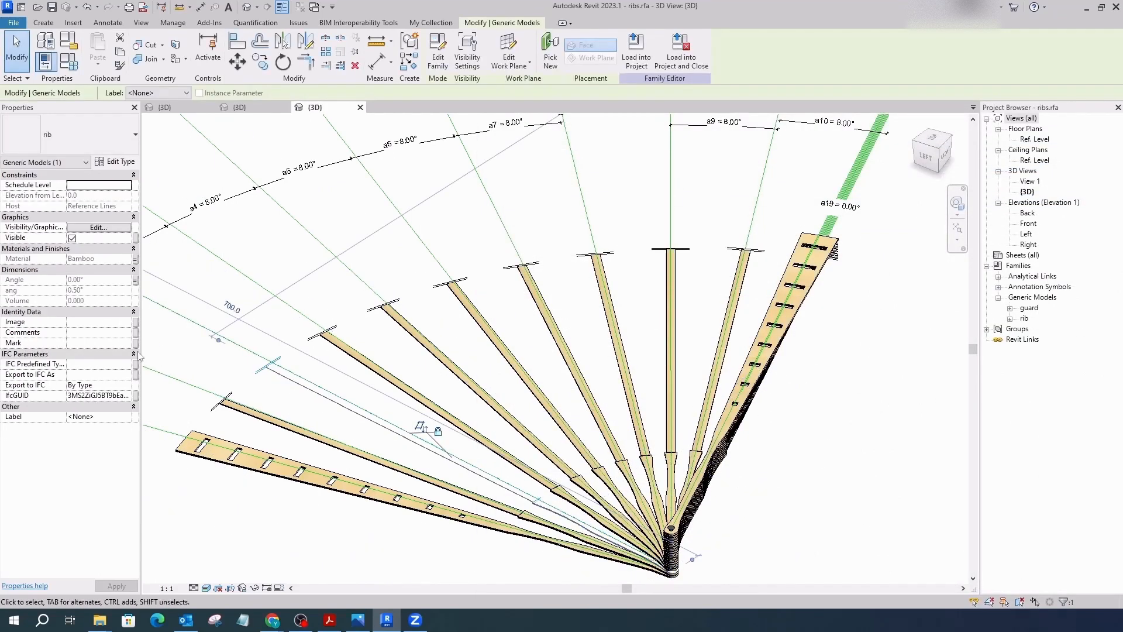
{"action": "left_click", "coordinate": [135, 281]}
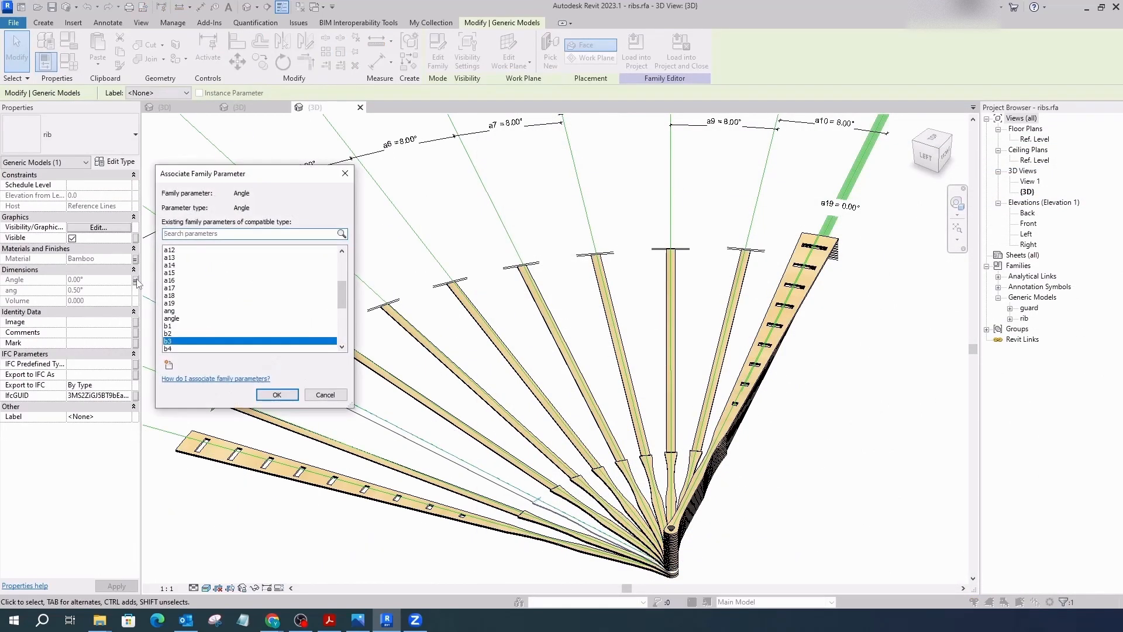
{"action": "left_click", "coordinate": [275, 395]}
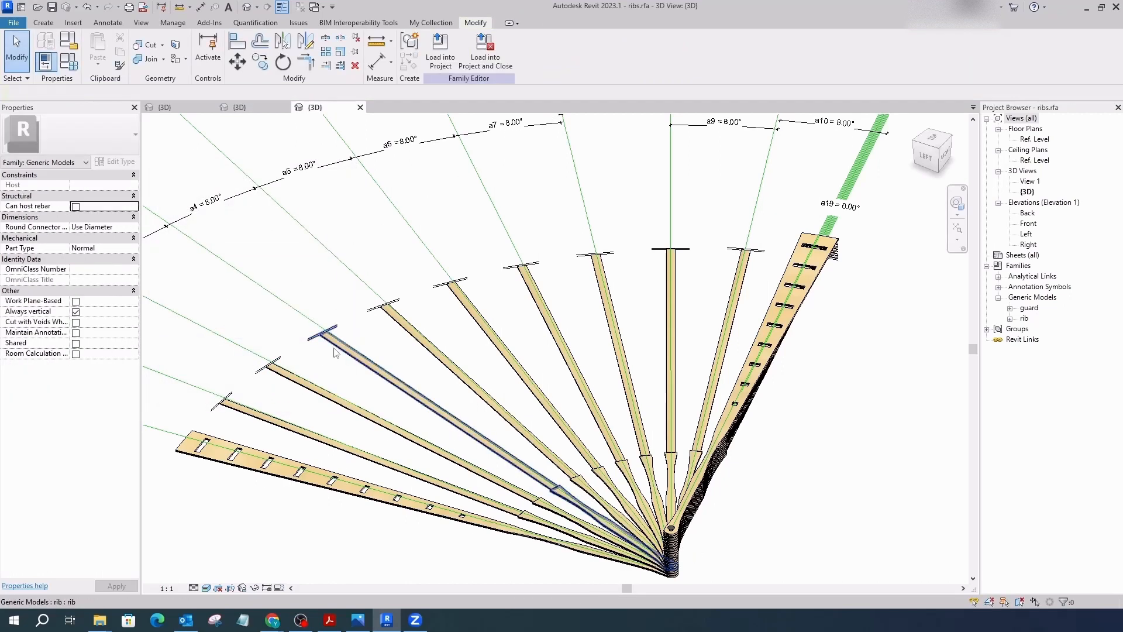
{"action": "left_click", "coordinate": [135, 282]}
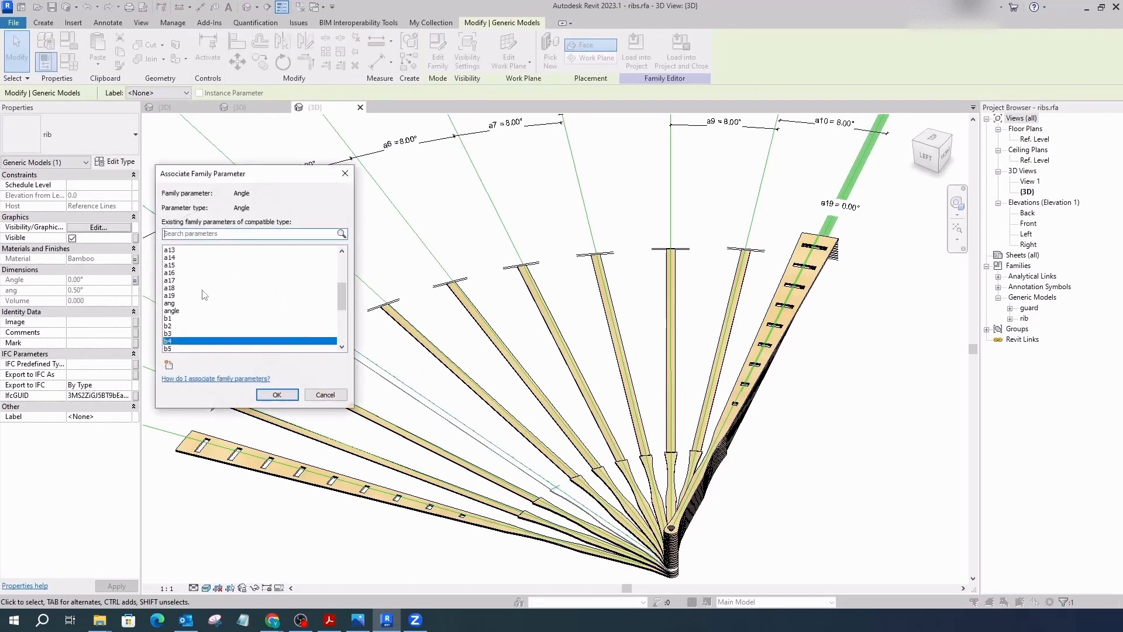
{"action": "left_click", "coordinate": [275, 395]}
Examine how the int parameter drives the a1–a19 and b1–b19 angle formulas in Family Types.
{"action": "scroll", "coordinate": [291, 237], "scroll_direction": "up", "scroll_amount": 3}
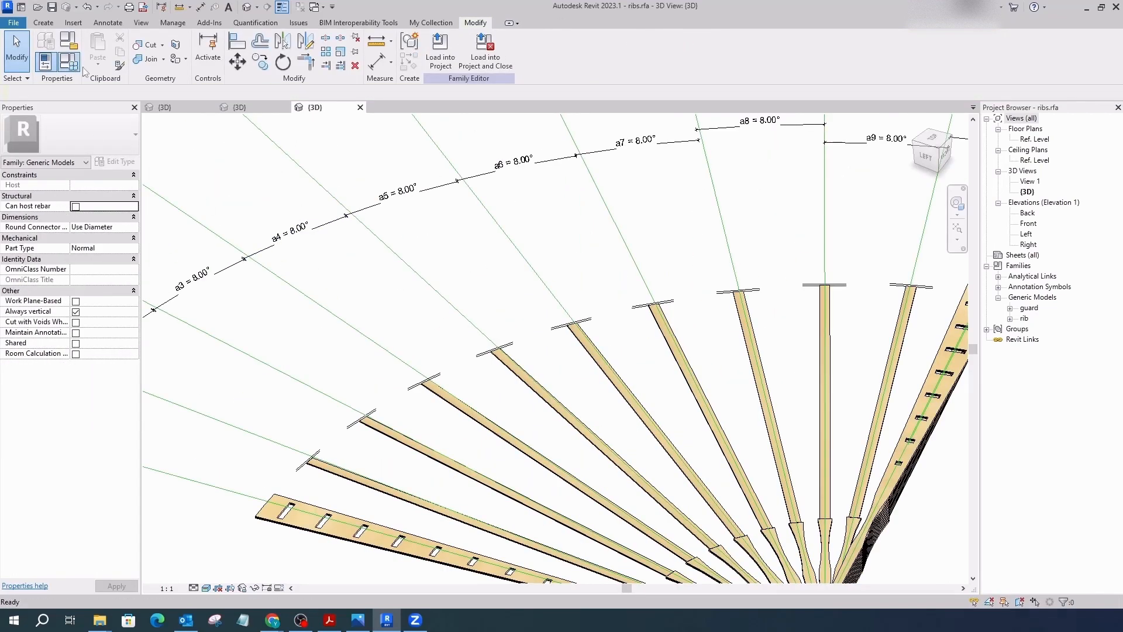
{"action": "key", "text": "f"}
{"action": "key", "text": "t"}
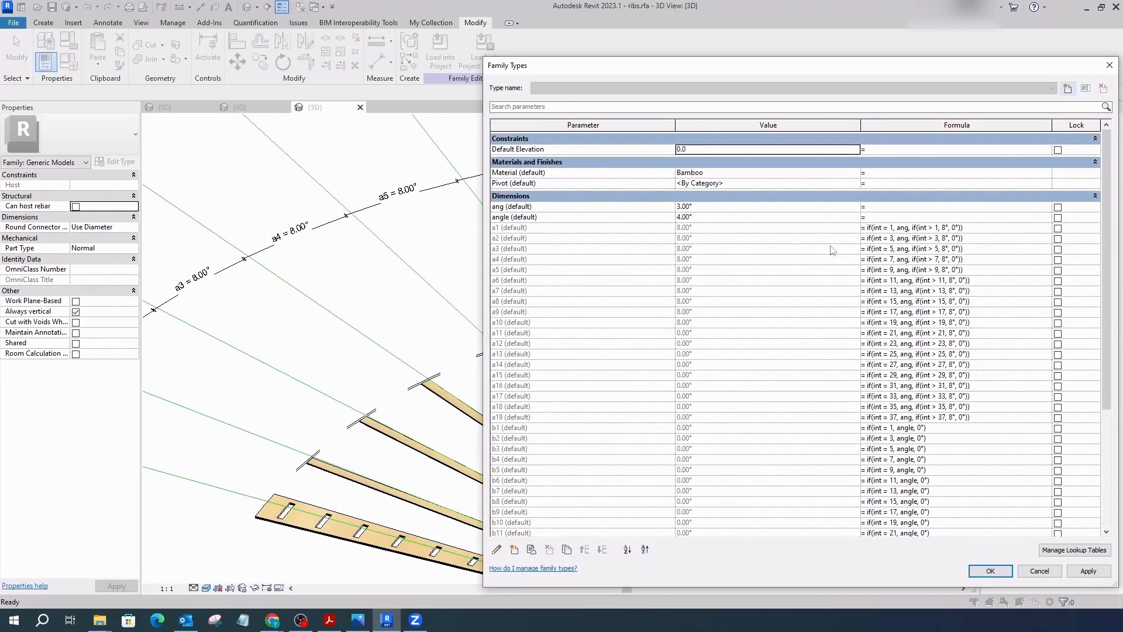
{"action": "scroll", "coordinate": [893, 253], "scroll_direction": "down", "scroll_amount": 5}
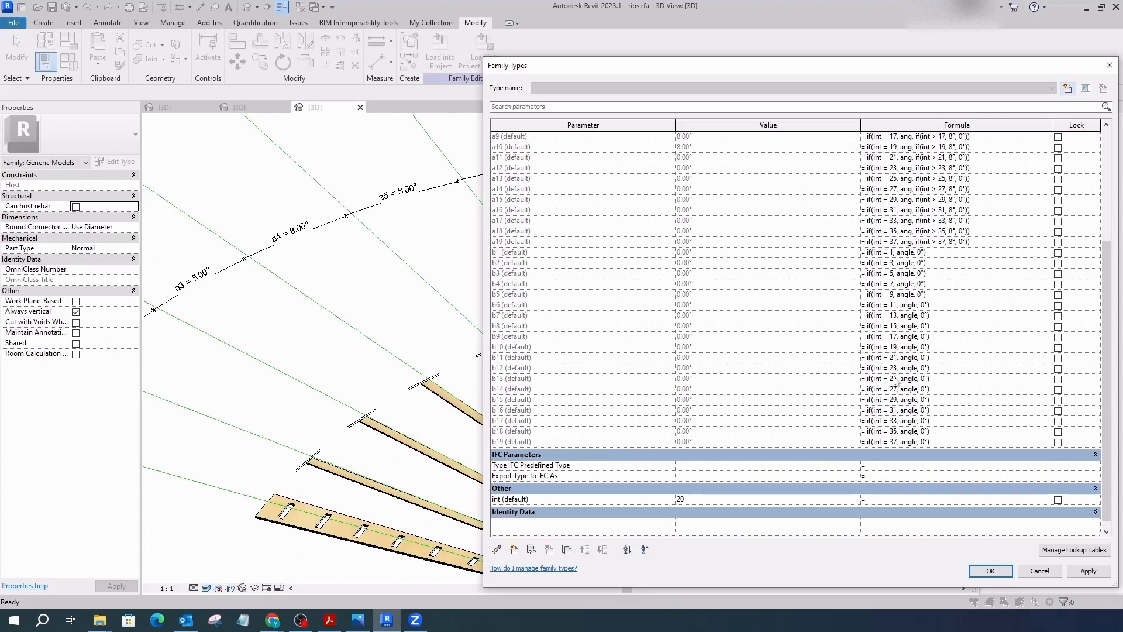
{"action": "scroll", "coordinate": [896, 409], "scroll_direction": "up", "scroll_amount": 5}
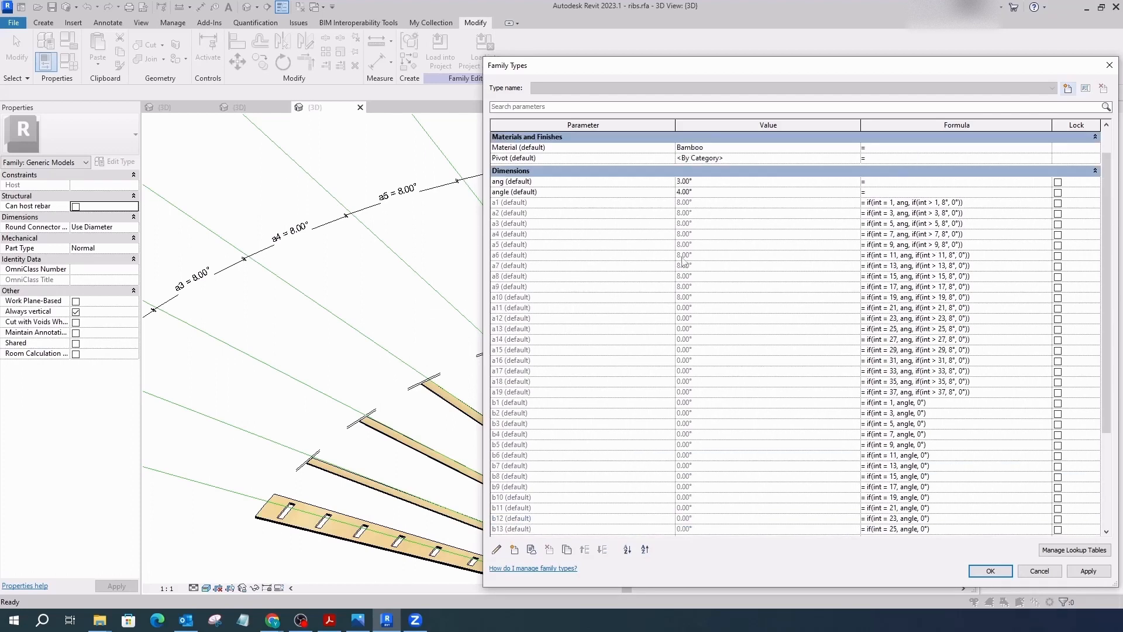
{"action": "scroll", "coordinate": [842, 281], "scroll_direction": "down", "scroll_amount": 5}
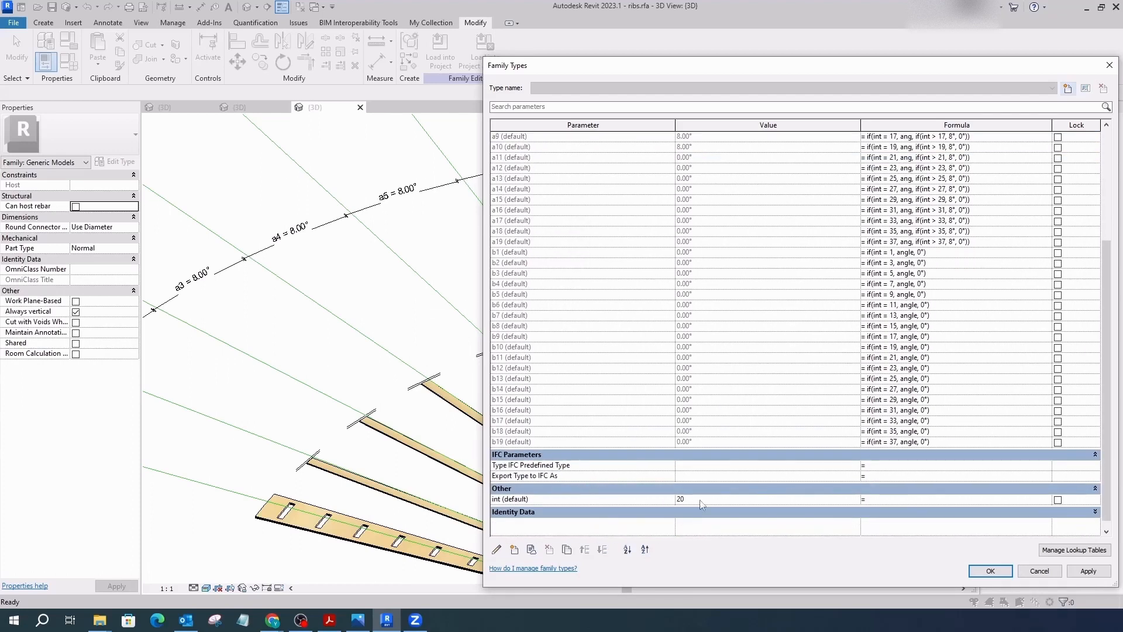
{"action": "left_click", "coordinate": [976, 567]}
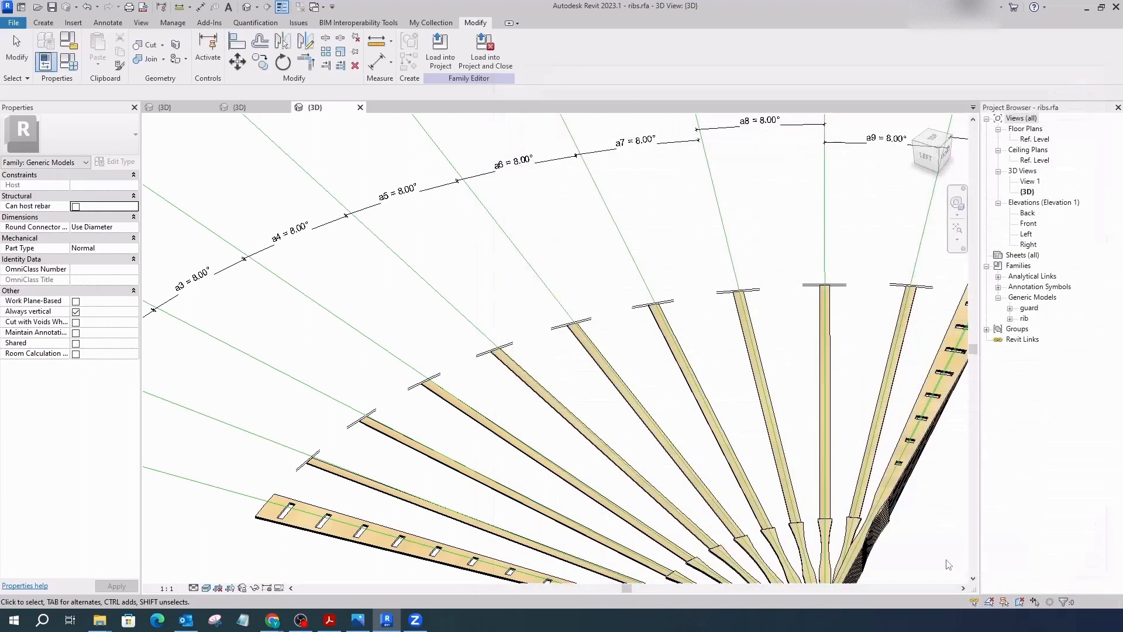
Close the ribs family without saving and inspect the leaf panels beside the guard in the folding fan family.
{"action": "scroll", "coordinate": [425, 297], "scroll_direction": "down", "scroll_amount": 3}
{"action": "scroll", "coordinate": [414, 310], "scroll_direction": "up", "scroll_amount": 2}
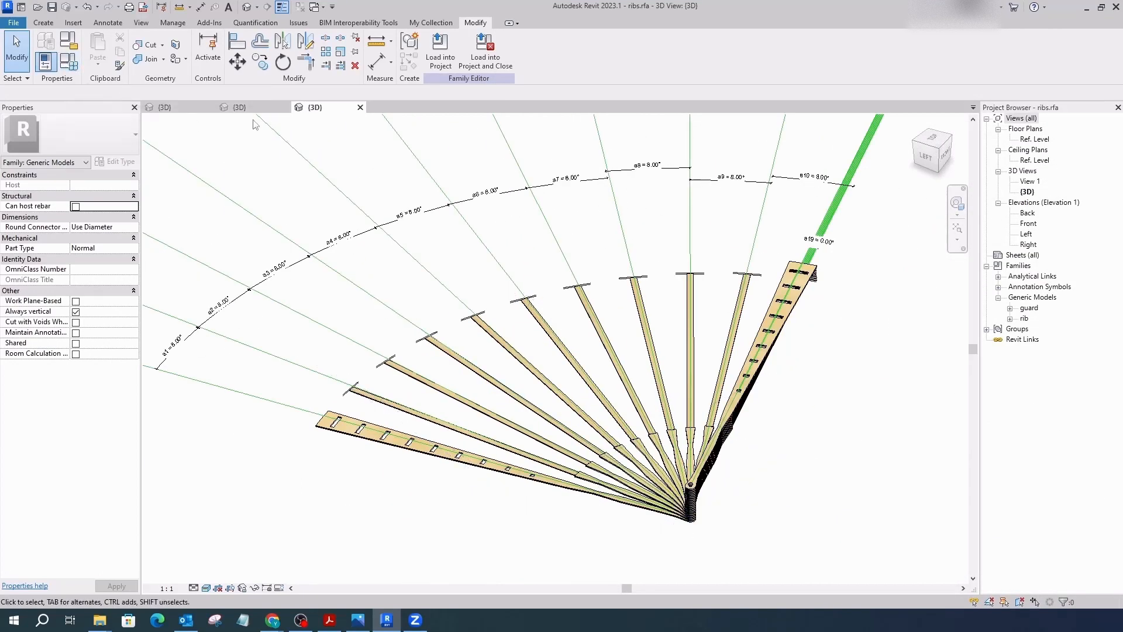
{"action": "left_click", "coordinate": [586, 311]}
{"action": "scroll", "coordinate": [292, 386], "scroll_direction": "up", "scroll_amount": 8}
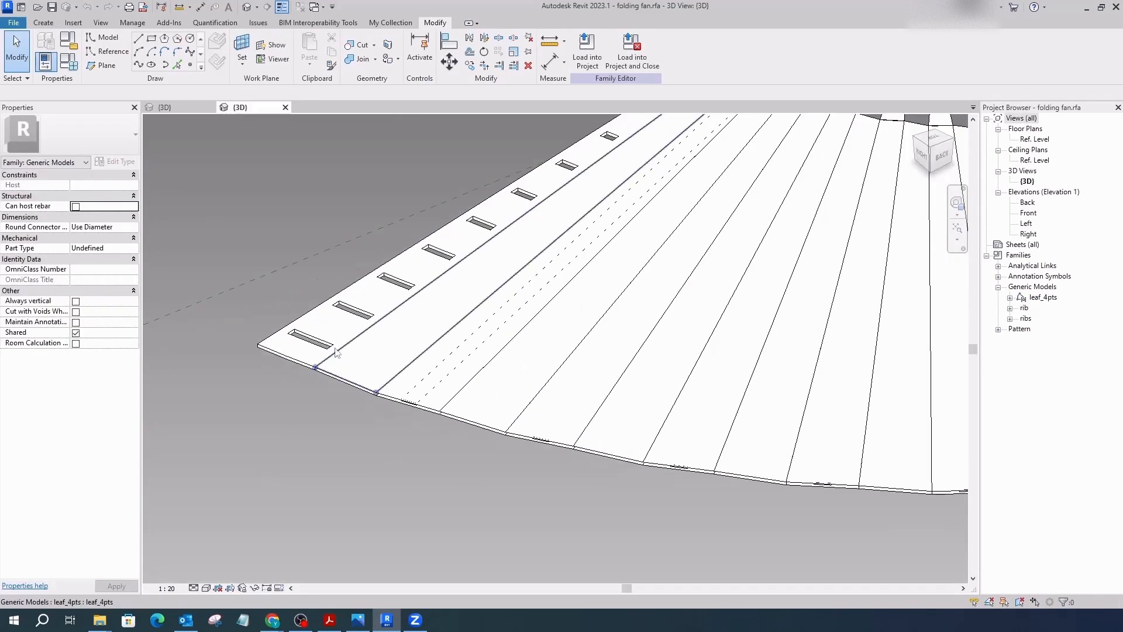
Check which family parameters the Material of the front and back leaf panels beside the guard is associated with, keeping both associations.
{"action": "left_click", "coordinate": [319, 404]}
{"action": "left_click", "coordinate": [135, 217]}
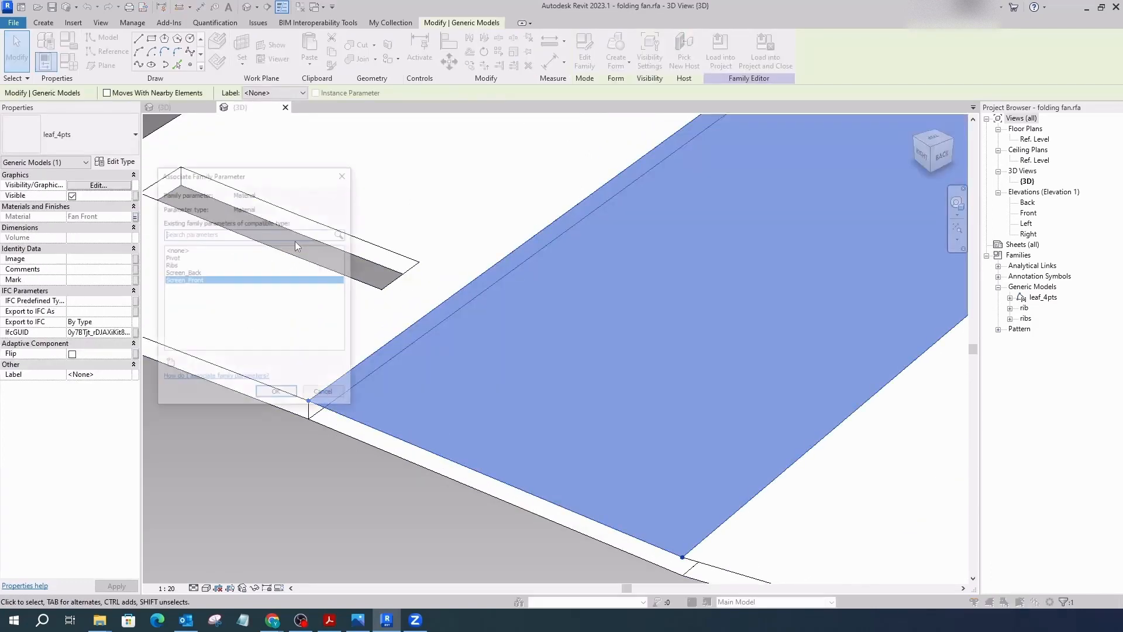
{"action": "left_click", "coordinate": [261, 396]}
{"action": "left_click", "coordinate": [337, 433]}
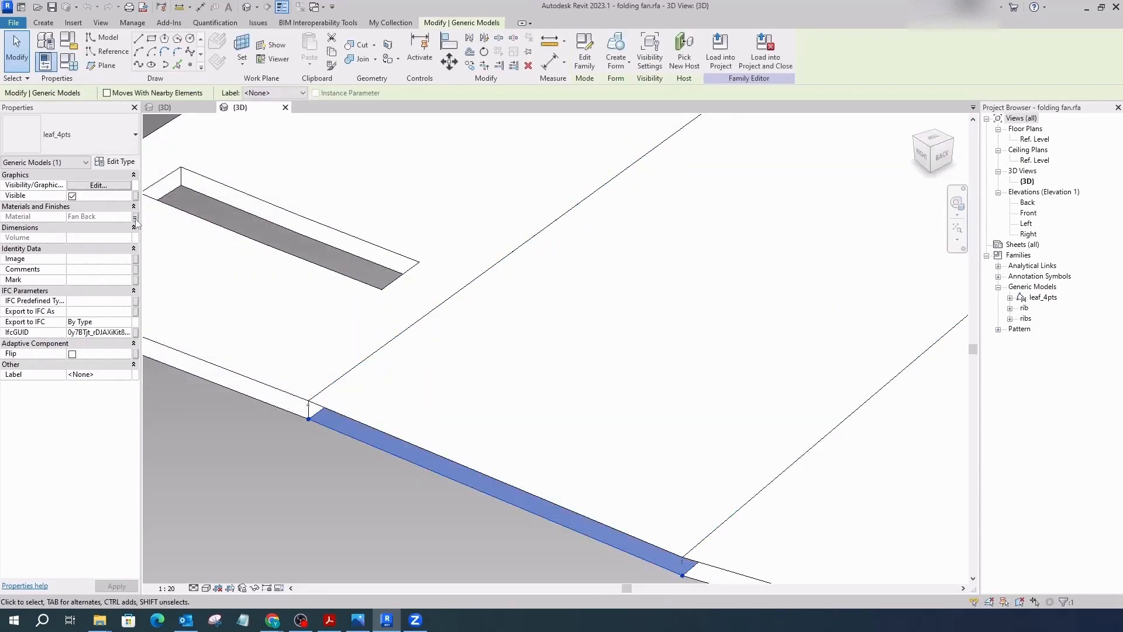
{"action": "left_click", "coordinate": [135, 216]}
{"action": "left_click", "coordinate": [269, 397]}
Inspect the material of further leaf panels along the fan's outer edge and clear the selection.
{"action": "scroll", "coordinate": [290, 316], "scroll_direction": "down", "scroll_amount": 5}
{"action": "scroll", "coordinate": [497, 375], "scroll_direction": "up", "scroll_amount": 3}
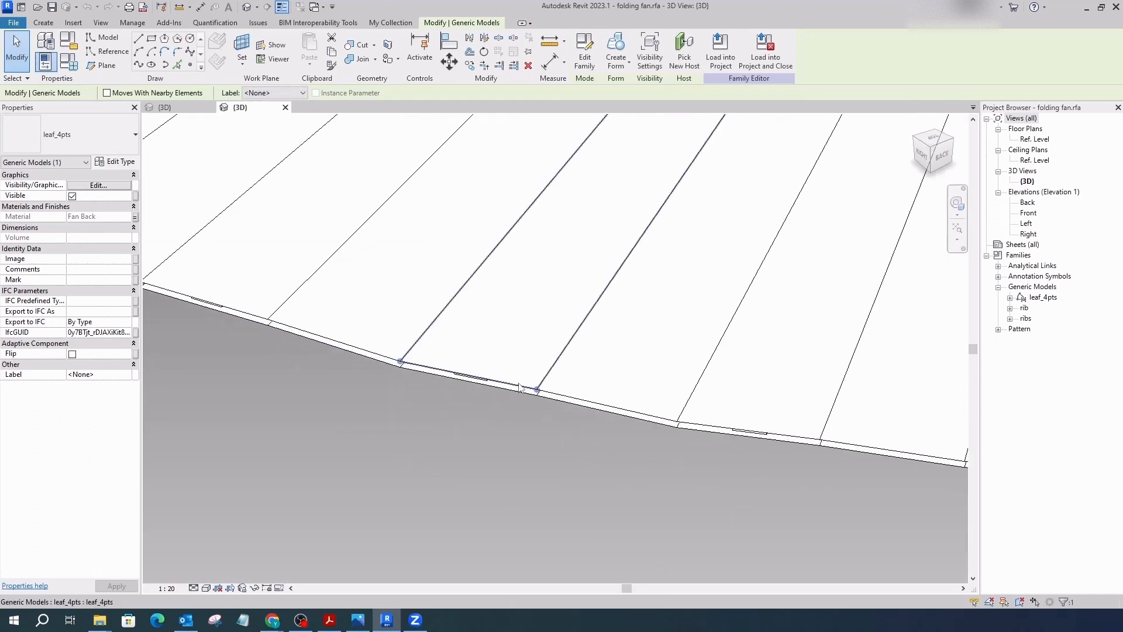
{"action": "left_click", "coordinate": [509, 368]}
{"action": "scroll", "coordinate": [408, 369], "scroll_direction": "down", "scroll_amount": 3}
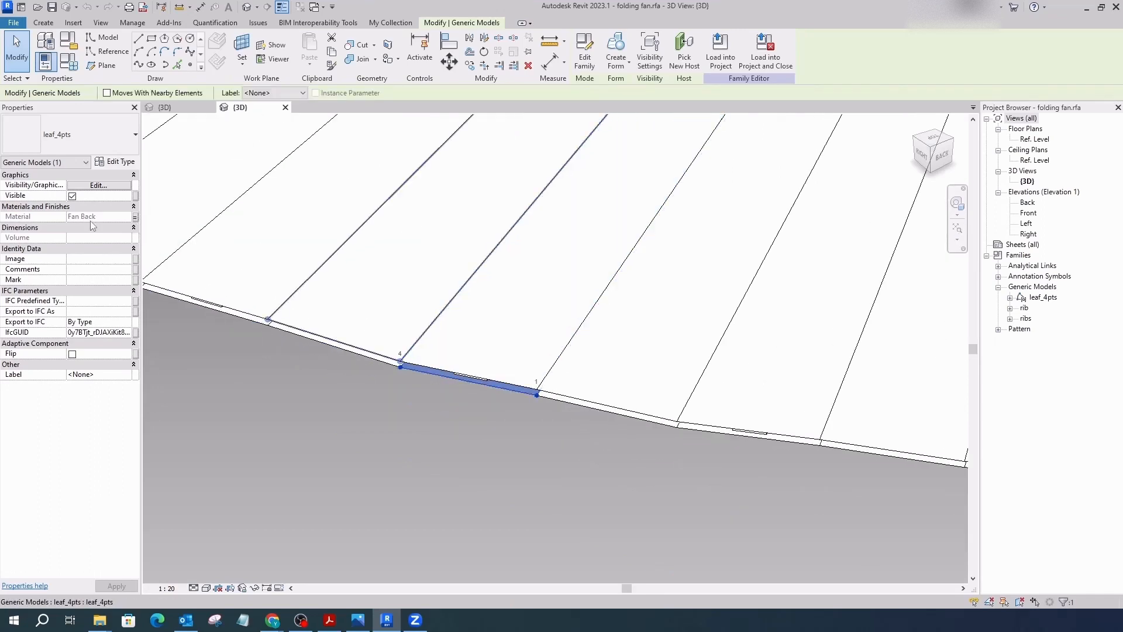
{"action": "key", "text": "Escape"}
{"action": "scroll", "coordinate": [497, 416], "scroll_direction": "down", "scroll_amount": 5}
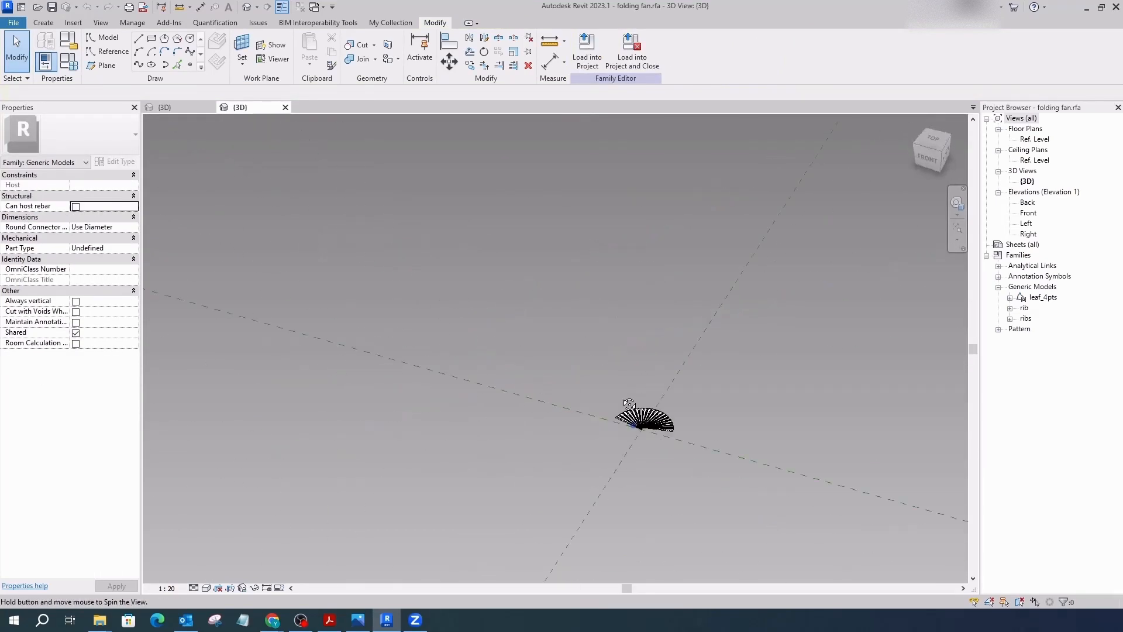
Test the fan's folding by applying Num values of 10 and 5 in Family Types.
{"action": "middle_click_drag", "start_coordinate": [630, 404], "coordinate": [843, 420], "text": "shift"}
{"action": "scroll", "coordinate": [842, 420], "scroll_direction": "up", "scroll_amount": 6}
{"action": "left_click", "coordinate": [75, 65]}
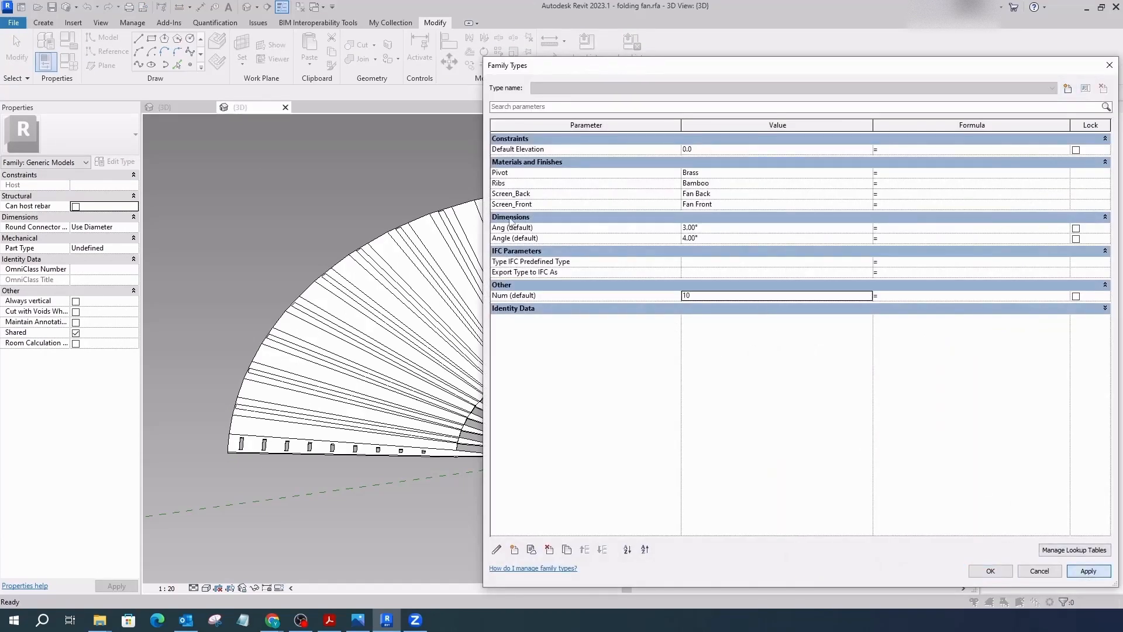
{"action": "left_click_drag", "start_coordinate": [558, 70], "coordinate": [3, 27]}
{"action": "left_click_drag", "start_coordinate": [552, 147], "coordinate": [248, 148]}
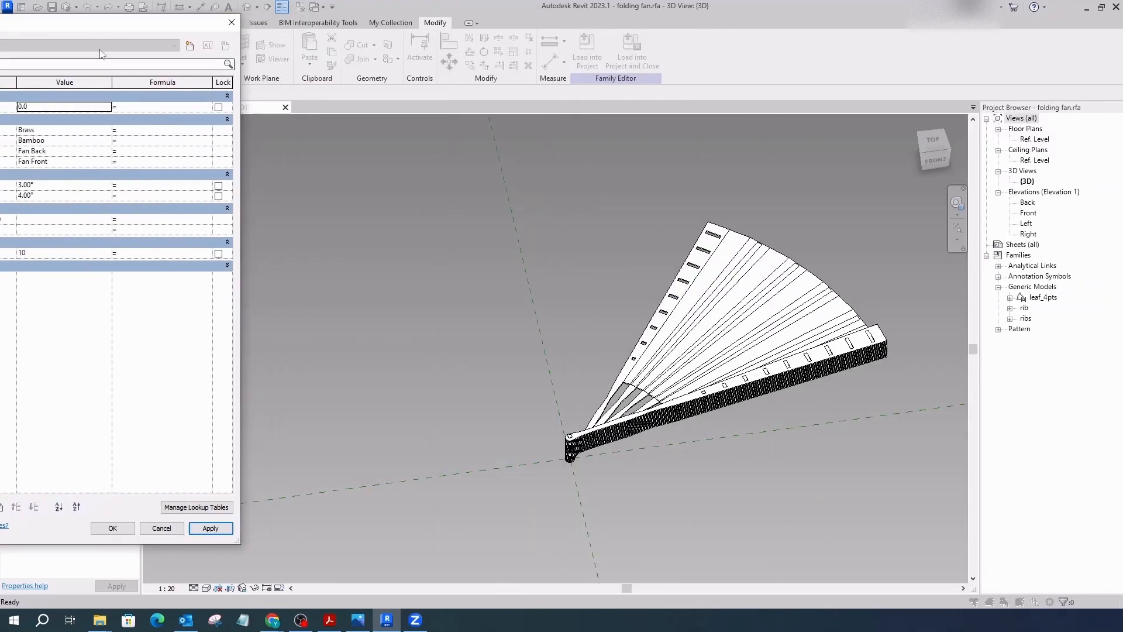
{"action": "left_click_drag", "start_coordinate": [100, 23], "coordinate": [266, 44]}
{"action": "left_click", "coordinate": [375, 550]}
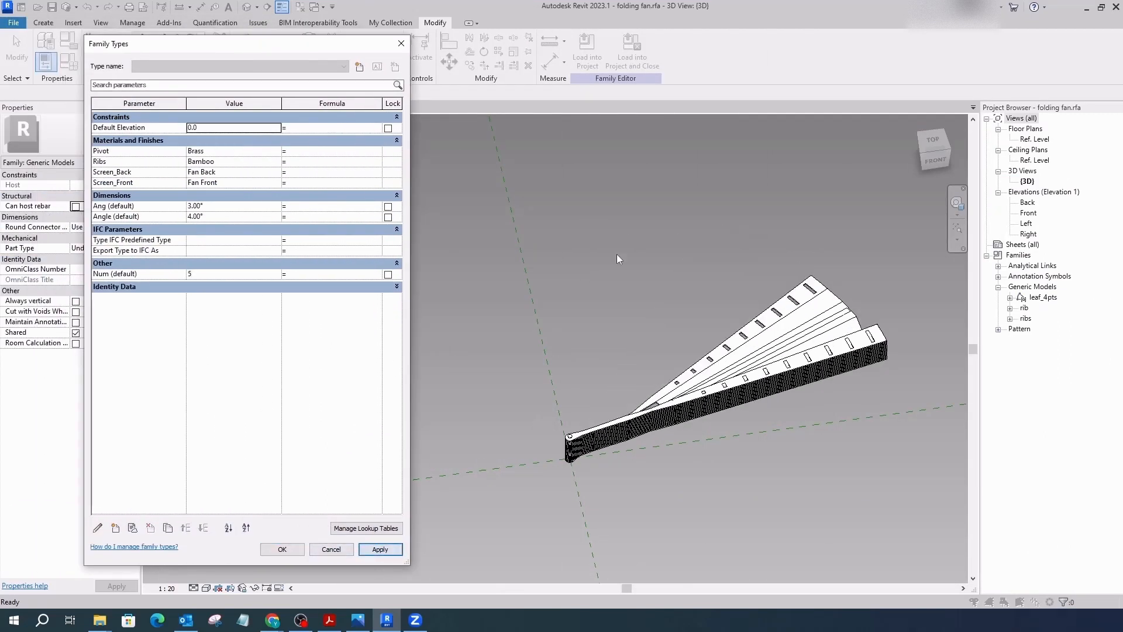
{"action": "left_click", "coordinate": [299, 552]}
Close the folding fan family without saving and select the fan placed in the Folding fan project.
{"action": "left_click", "coordinate": [631, 51]}
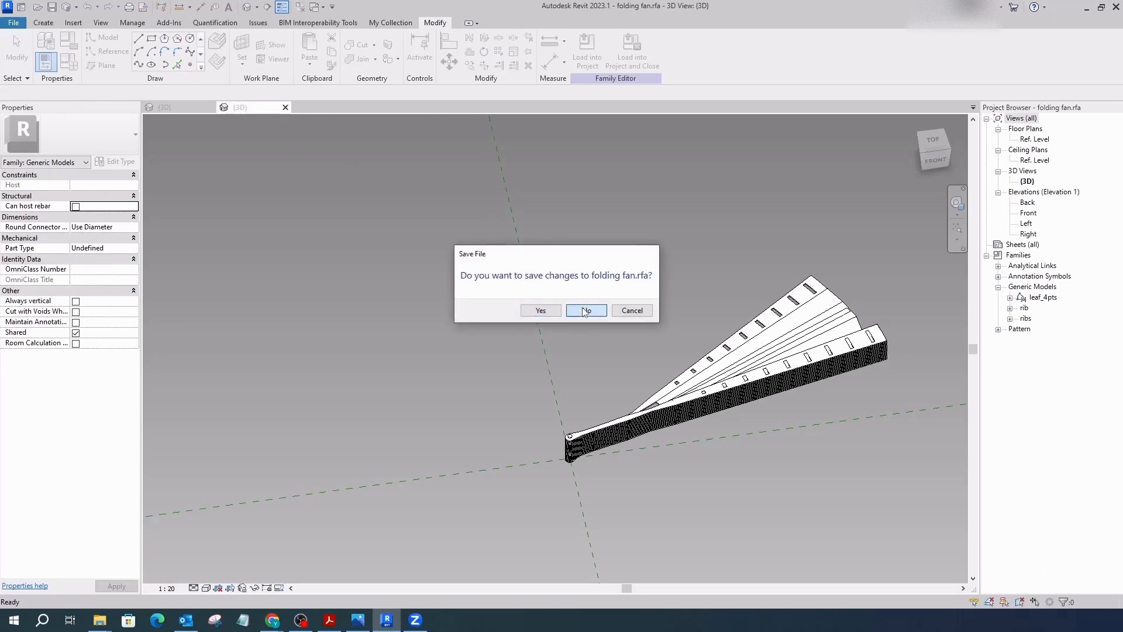
{"action": "left_click", "coordinate": [582, 308]}
{"action": "scroll", "coordinate": [515, 296], "scroll_direction": "down", "scroll_amount": 3}
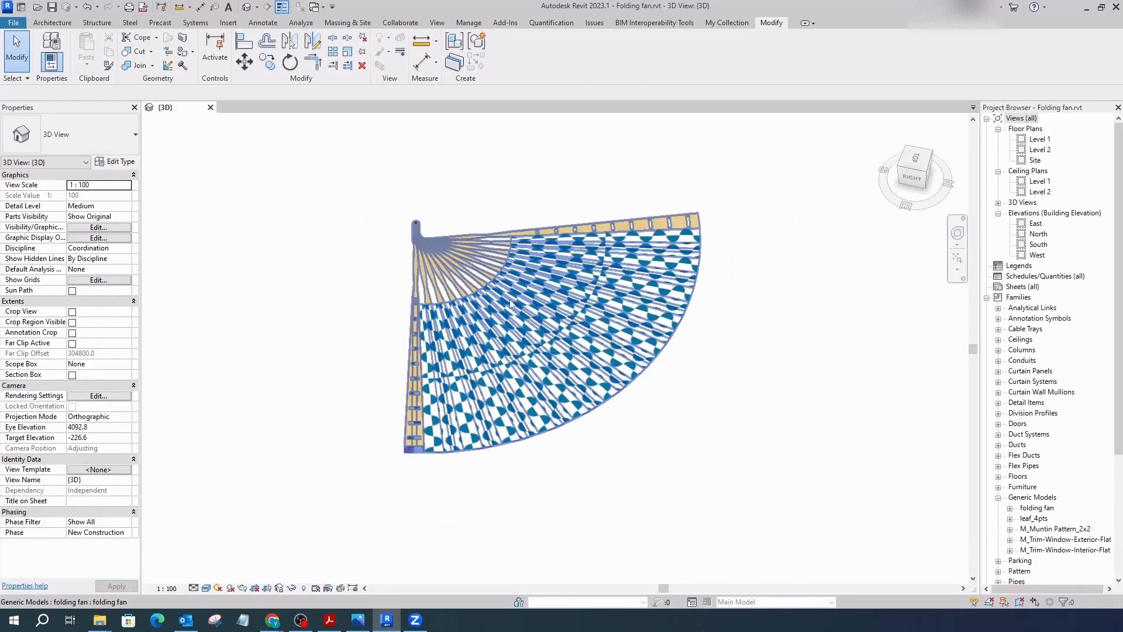
{"action": "middle_click_drag", "start_coordinate": [311, 421], "coordinate": [423, 430], "text": "shift"}
{"action": "scroll", "coordinate": [445, 424], "scroll_direction": "down", "scroll_amount": 5}
{"action": "left_click", "coordinate": [766, 337]}
Inspect the selected fan from several sides in the project's 3D view.
{"action": "middle_click_drag", "start_coordinate": [531, 401], "coordinate": [743, 429], "text": "shift"}
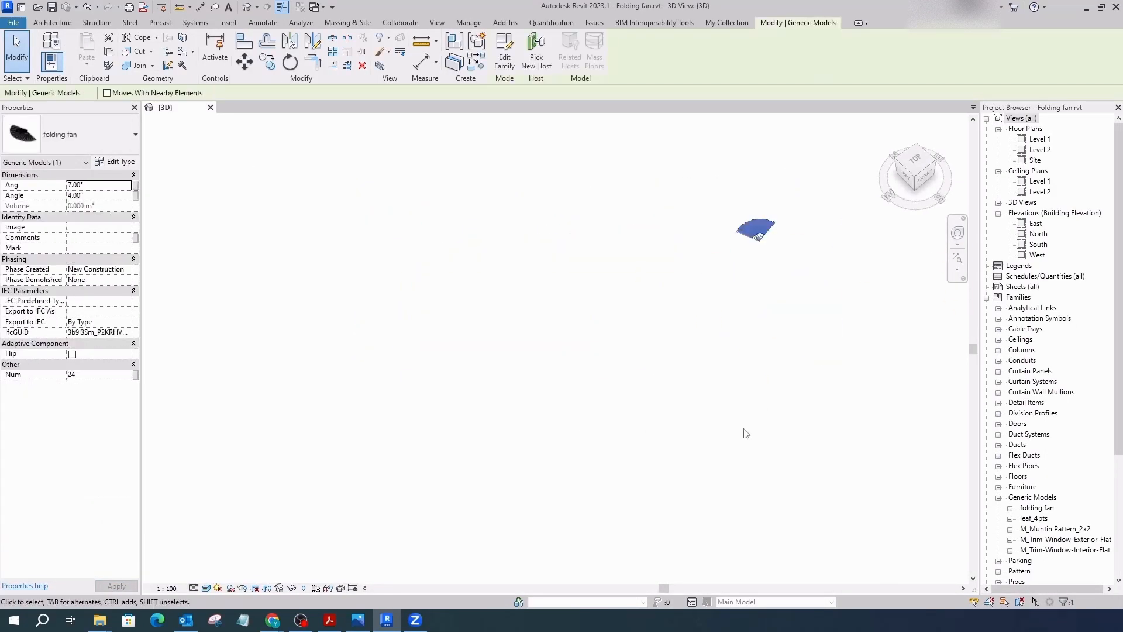
{"action": "scroll", "coordinate": [778, 228], "scroll_direction": "up", "scroll_amount": 10}
{"action": "left_click", "coordinate": [541, 446]}
{"action": "left_click", "coordinate": [517, 441]}
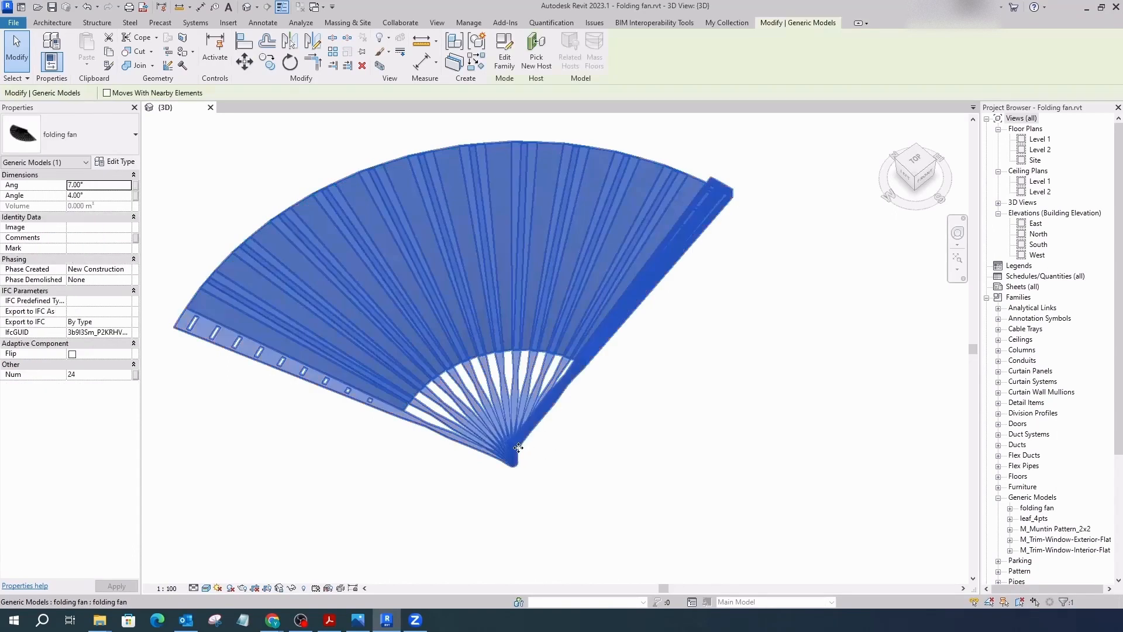
{"action": "middle_click_drag", "start_coordinate": [525, 430], "coordinate": [560, 428], "text": "shift"}
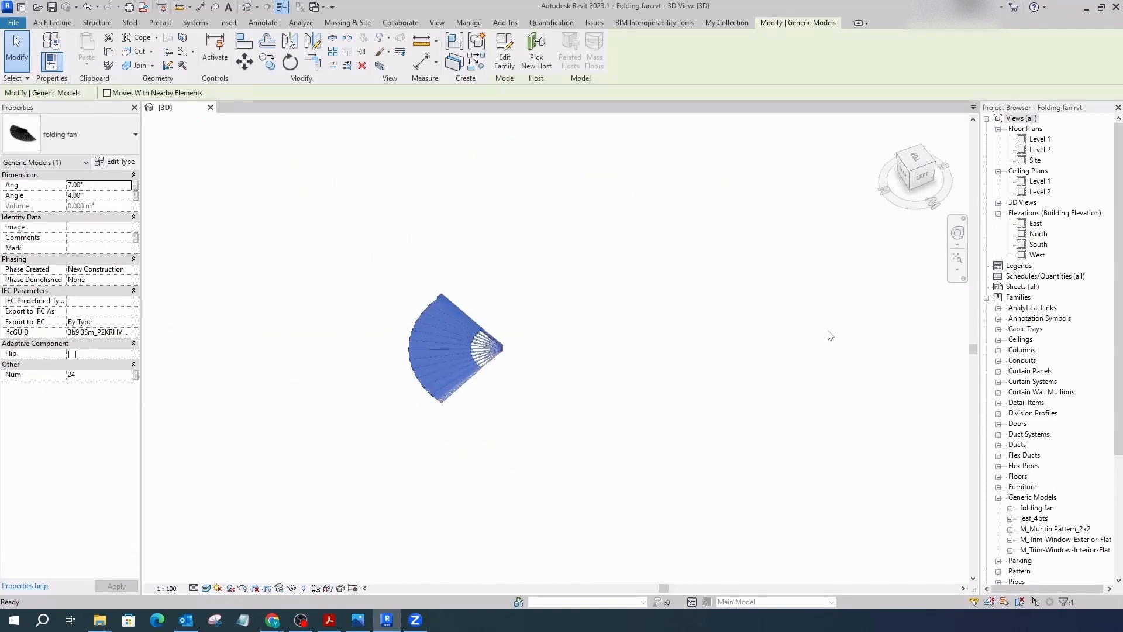
{"action": "scroll", "coordinate": [462, 363], "scroll_direction": "up", "scroll_amount": 5}
{"action": "middle_click_drag", "start_coordinate": [459, 391], "coordinate": [538, 398], "text": "shift"}
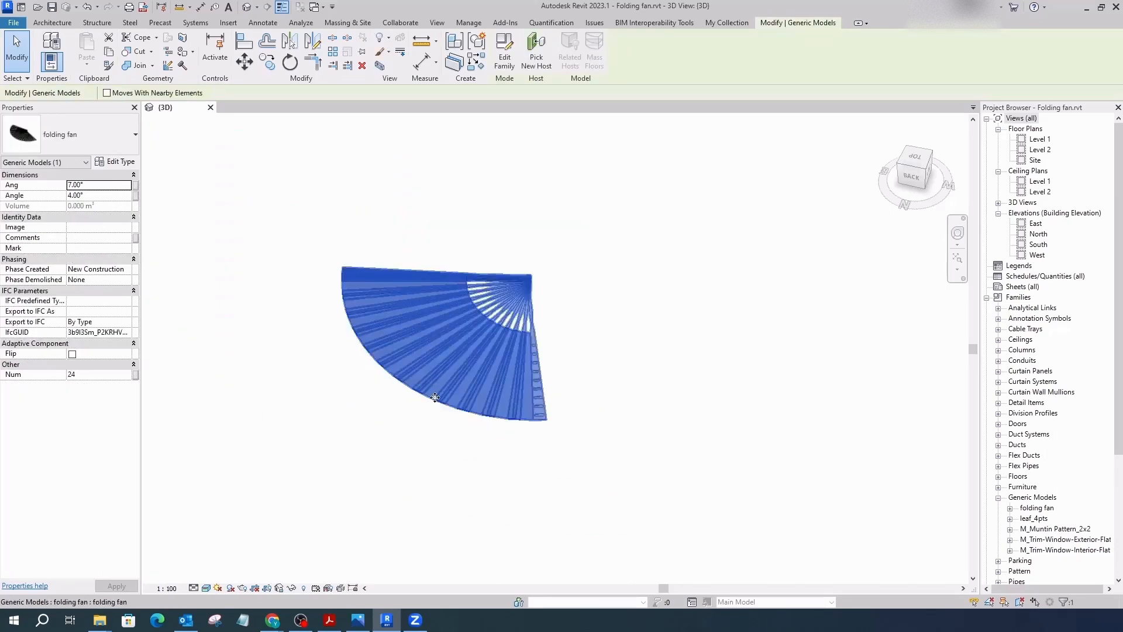
{"action": "middle_click_drag", "start_coordinate": [549, 197], "coordinate": [527, 434]}
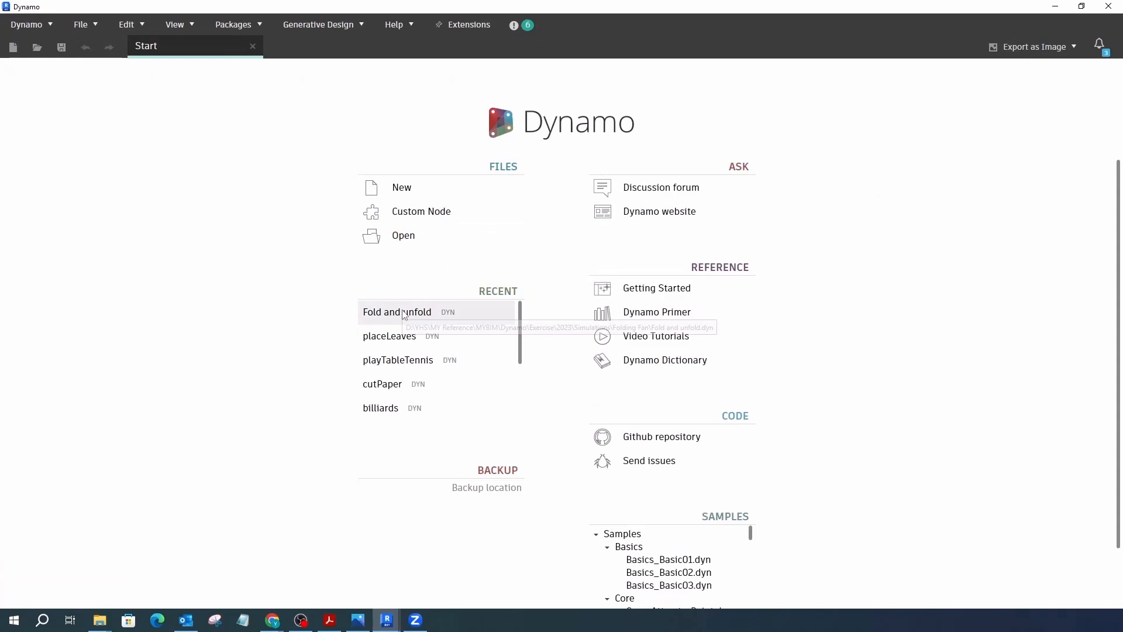
Switch to Dynamo, open the Fold and unfold graph, and place its reduced window beside the fan's 3D view.
{"action": "left_click", "coordinate": [403, 314]}
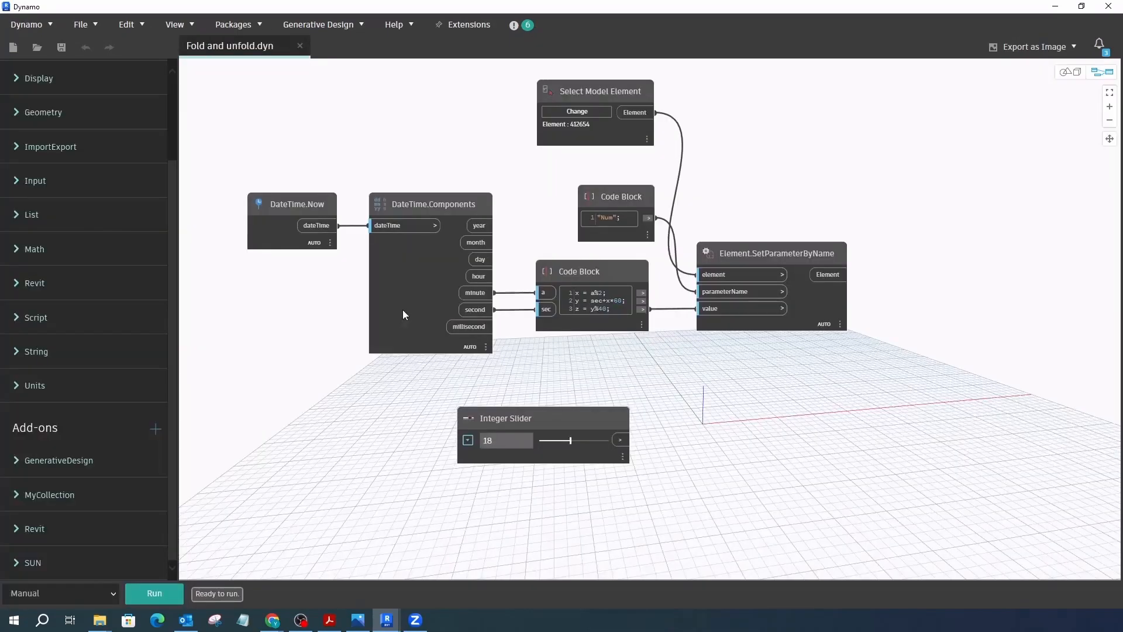
{"action": "left_click", "coordinate": [1081, 6]}
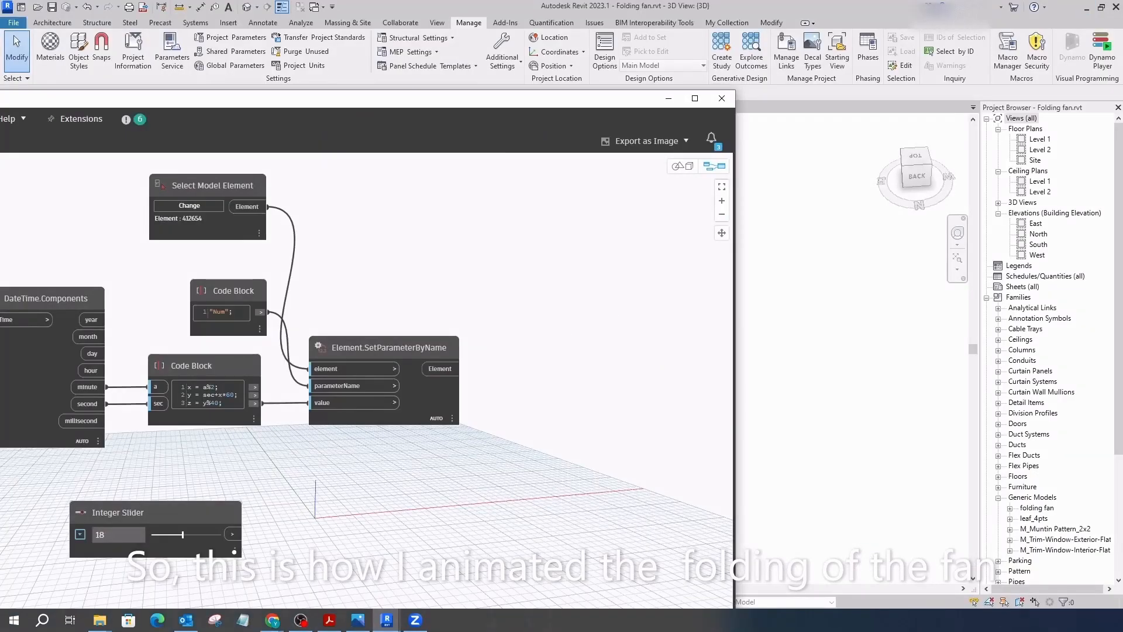
{"action": "left_click_drag", "start_coordinate": [381, 98], "coordinate": [933, 15]}
Feed the Integer Slider into the value of Element.SetParameterByName and run the graph with the slider at 39.
{"action": "scroll", "coordinate": [861, 133], "scroll_direction": "down", "scroll_amount": 3}
{"action": "scroll", "coordinate": [1080, 221], "scroll_direction": "up", "scroll_amount": 3}
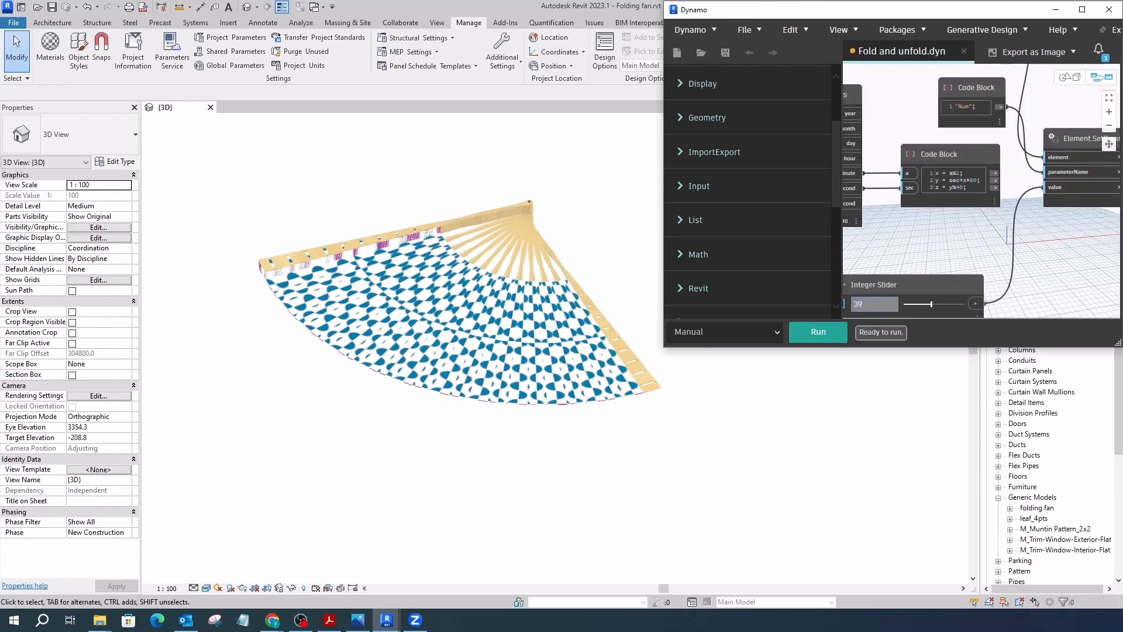
{"action": "middle_click_drag", "start_coordinate": [577, 137], "coordinate": [260, 216]}
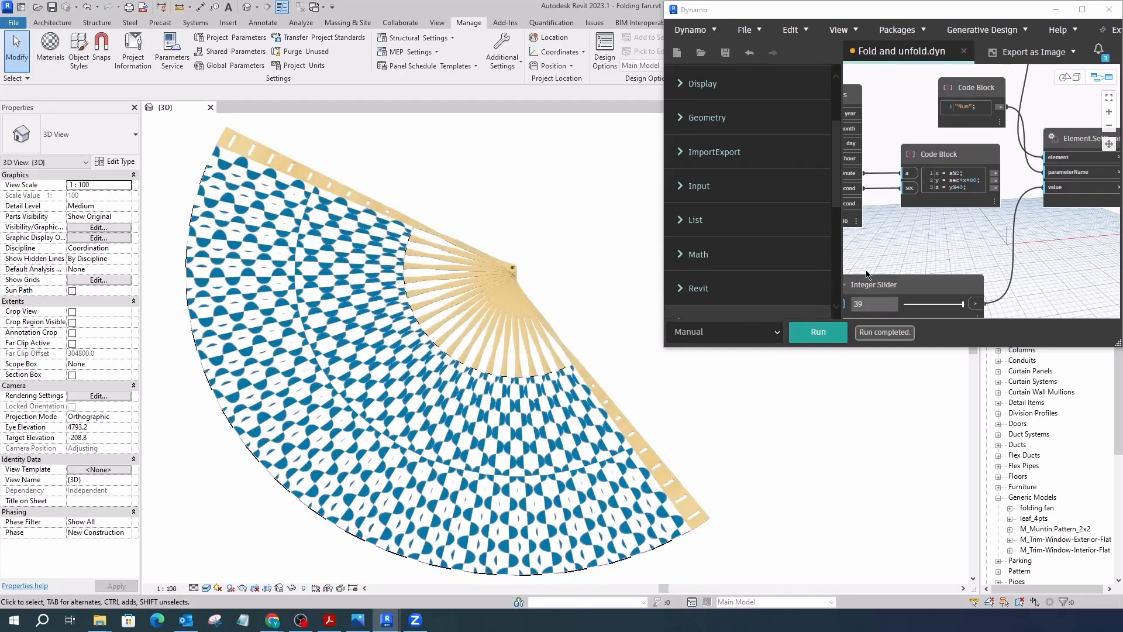
Examine how the graph combines the selected fan, the Num parameter name, the date-time code block and the Integer Slider.
{"action": "left_click", "coordinate": [1082, 10]}
{"action": "scroll", "coordinate": [867, 147], "scroll_direction": "down", "scroll_amount": 2}
{"action": "middle_click_drag", "start_coordinate": [298, 94], "coordinate": [427, 218]}
{"action": "scroll", "coordinate": [426, 219], "scroll_direction": "up", "scroll_amount": 3}
{"action": "scroll", "coordinate": [526, 361], "scroll_direction": "down", "scroll_amount": 3}
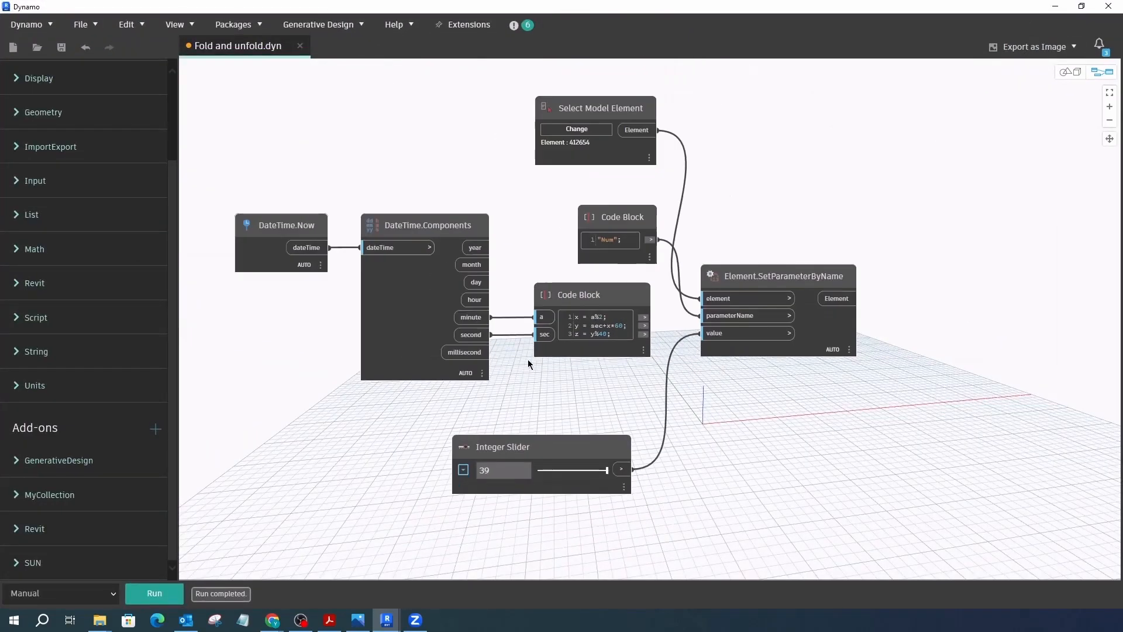
{"action": "scroll", "coordinate": [620, 164], "scroll_direction": "up", "scroll_amount": 4}
{"action": "scroll", "coordinate": [605, 161], "scroll_direction": "down", "scroll_amount": 1}
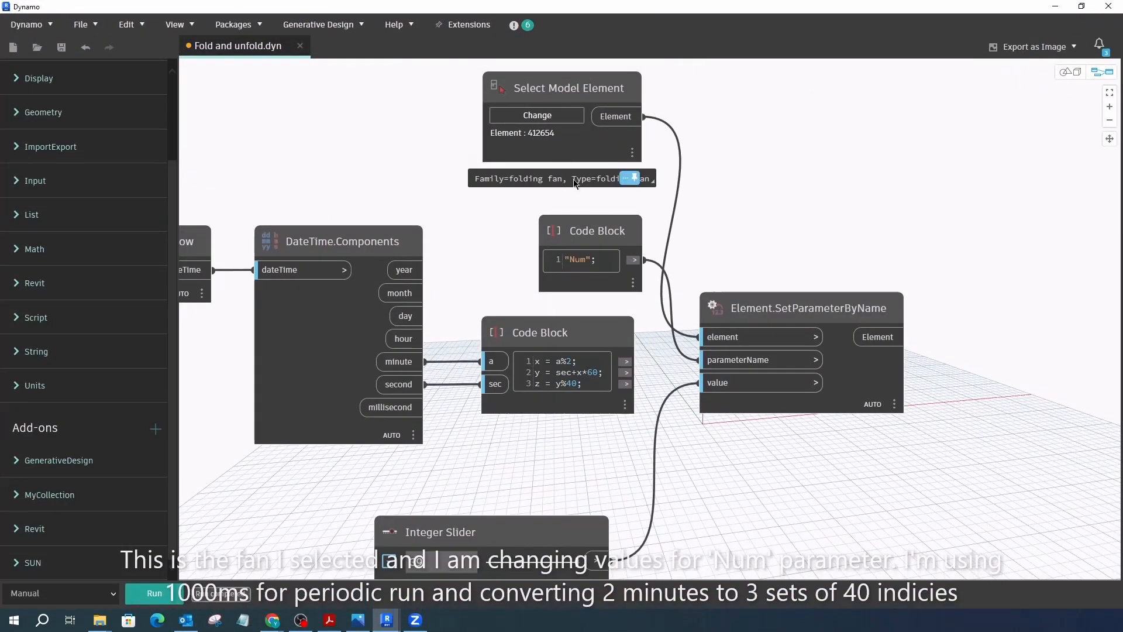
{"action": "scroll", "coordinate": [770, 303], "scroll_direction": "down", "scroll_amount": 1}
{"action": "middle_click_drag", "start_coordinate": [575, 529], "coordinate": [599, 468]}
{"action": "left_click_drag", "start_coordinate": [594, 470], "coordinate": [631, 448]}
{"action": "scroll", "coordinate": [628, 386], "scroll_direction": "up", "scroll_amount": 2}
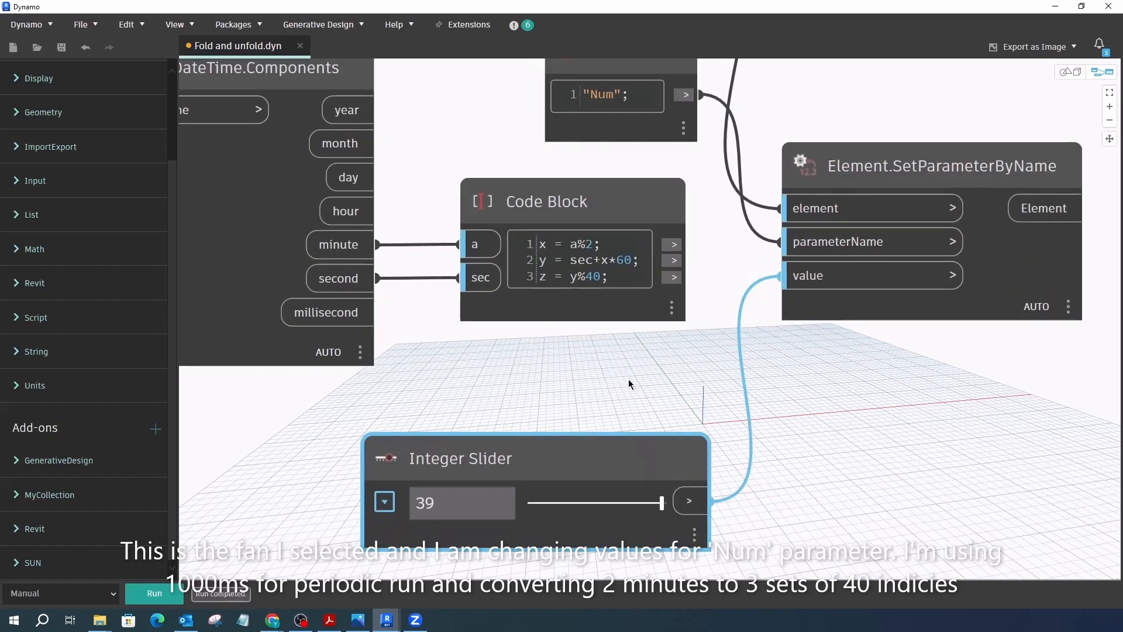
Reduce the graph window beside the fan, run the graph once, and set its run mode to Periodic.
{"action": "left_click", "coordinate": [1081, 7]}
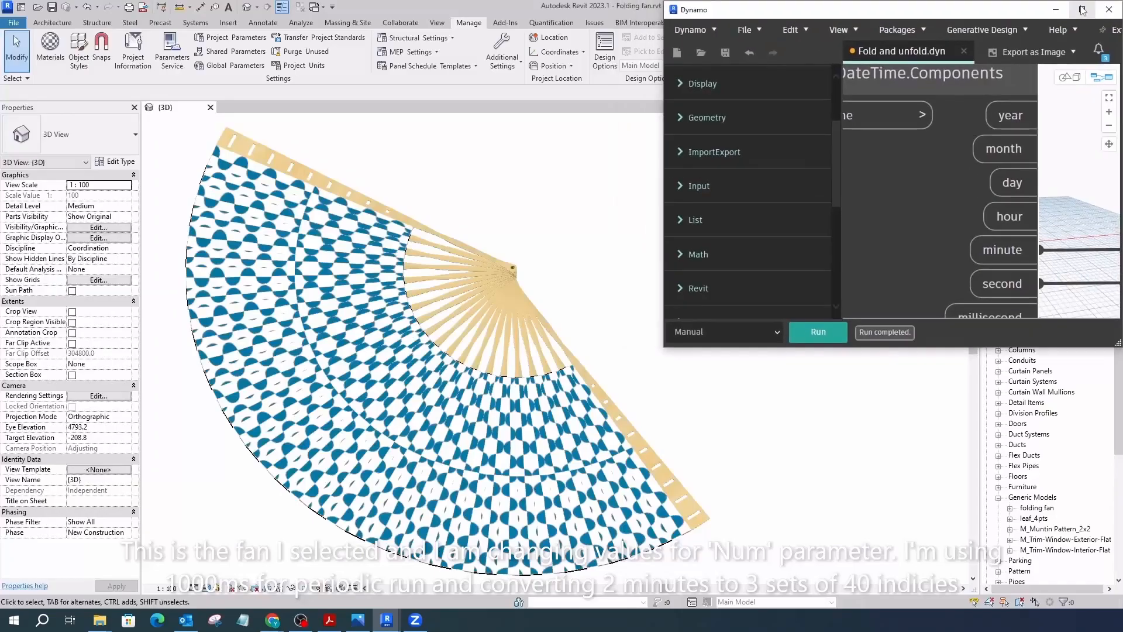
{"action": "left_click", "coordinate": [825, 331]}
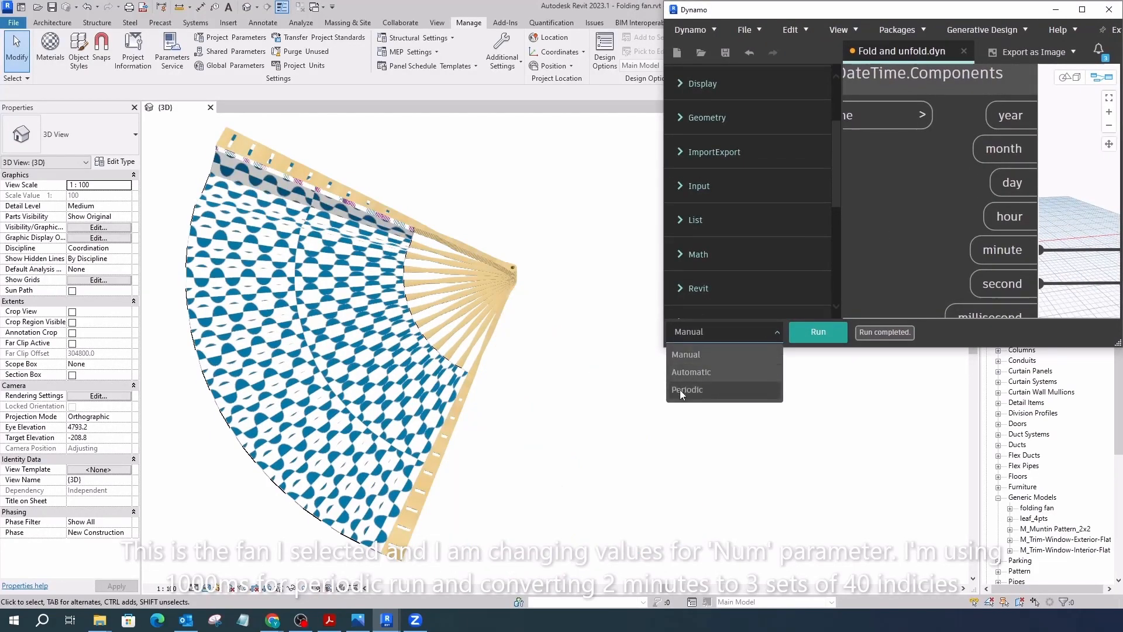
{"action": "left_click", "coordinate": [680, 390]}
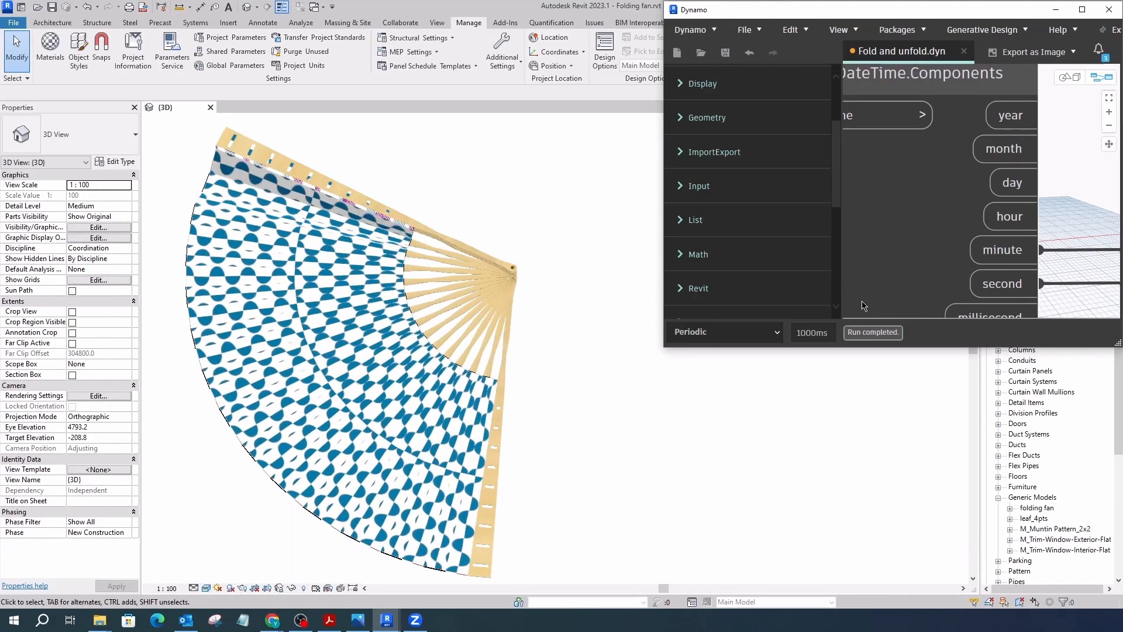
Return the graph's run mode to Manual and maximize the Dynamo window.
{"action": "left_click", "coordinate": [725, 332]}
{"action": "left_click", "coordinate": [691, 372]}
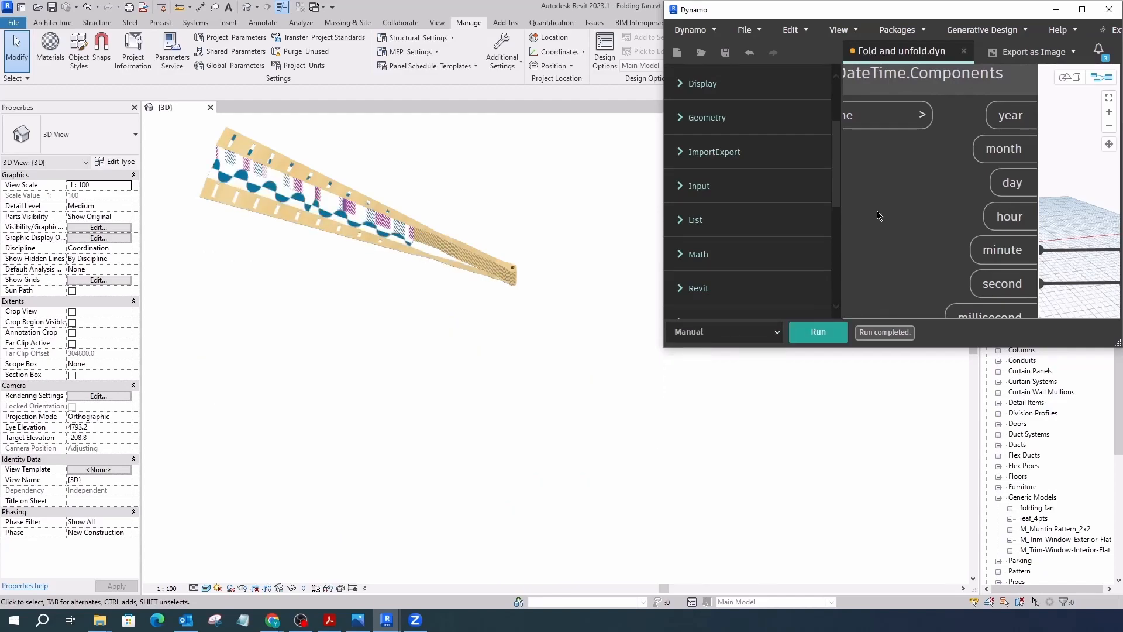
{"action": "left_click", "coordinate": [1082, 9]}
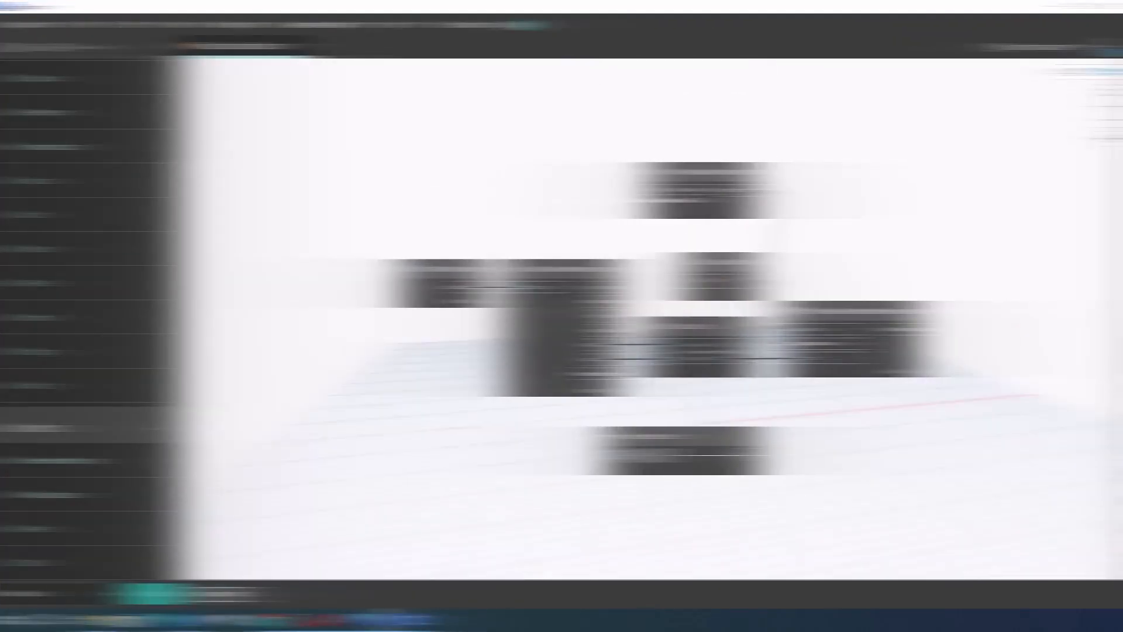